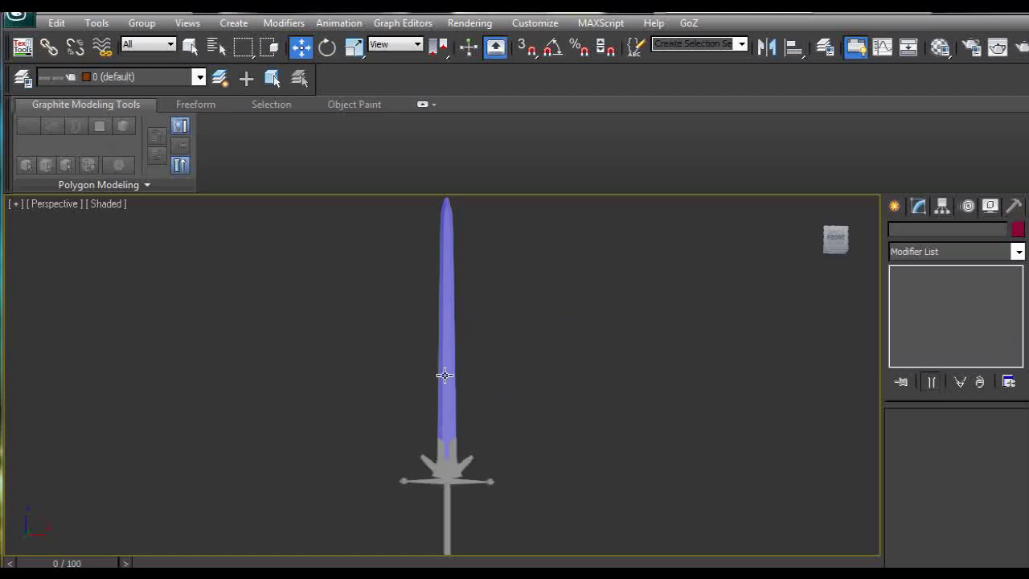
- Examine the finished sword blade up close from the front and the back
{"action": "scroll", "coordinate": [527, 377], "scroll_direction": "up", "scroll_amount": 2}
{"action": "scroll", "coordinate": [527, 377], "scroll_direction": "up", "scroll_amount": 2}
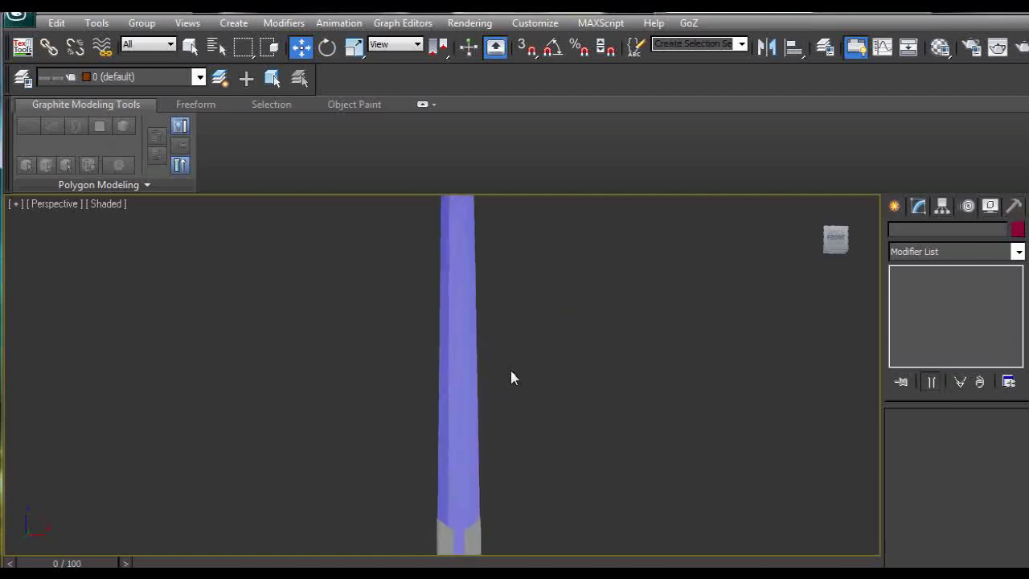
{"action": "left_click", "coordinate": [467, 368]}
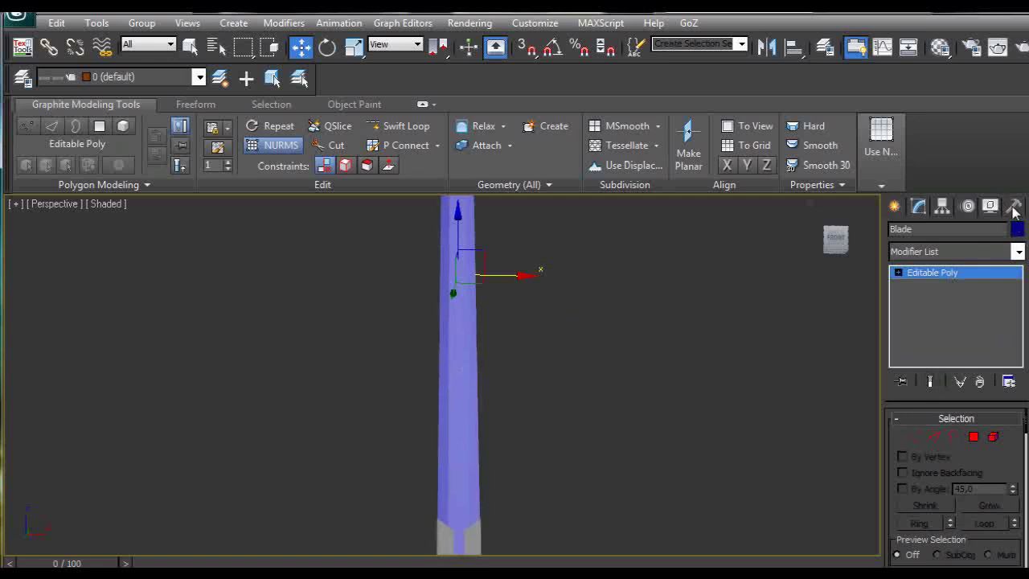
{"action": "left_click", "coordinate": [1014, 208]}
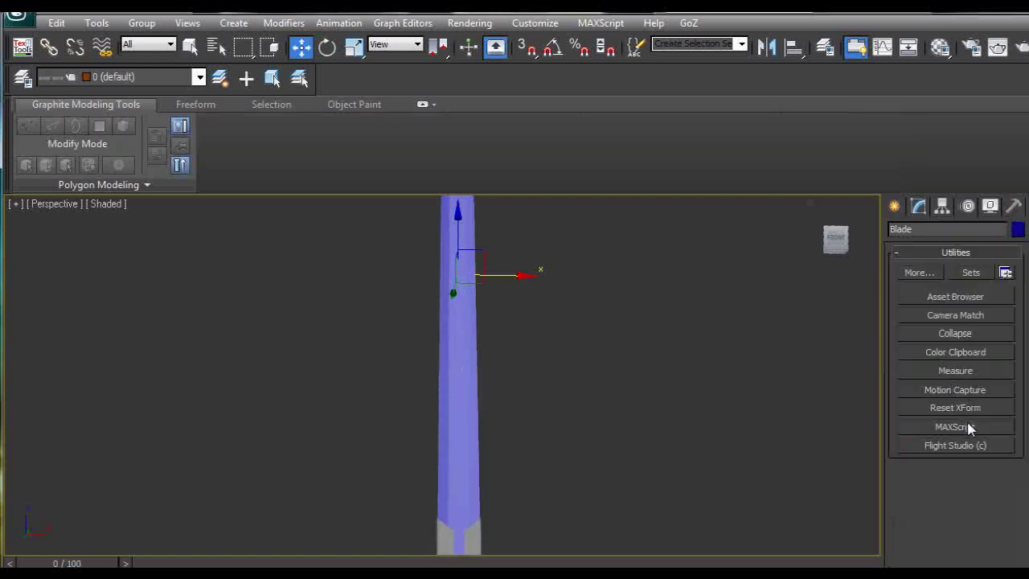
{"action": "left_click", "coordinate": [643, 343]}
{"action": "middle_click_drag", "start_coordinate": [616, 324], "coordinate": [607, 529]}
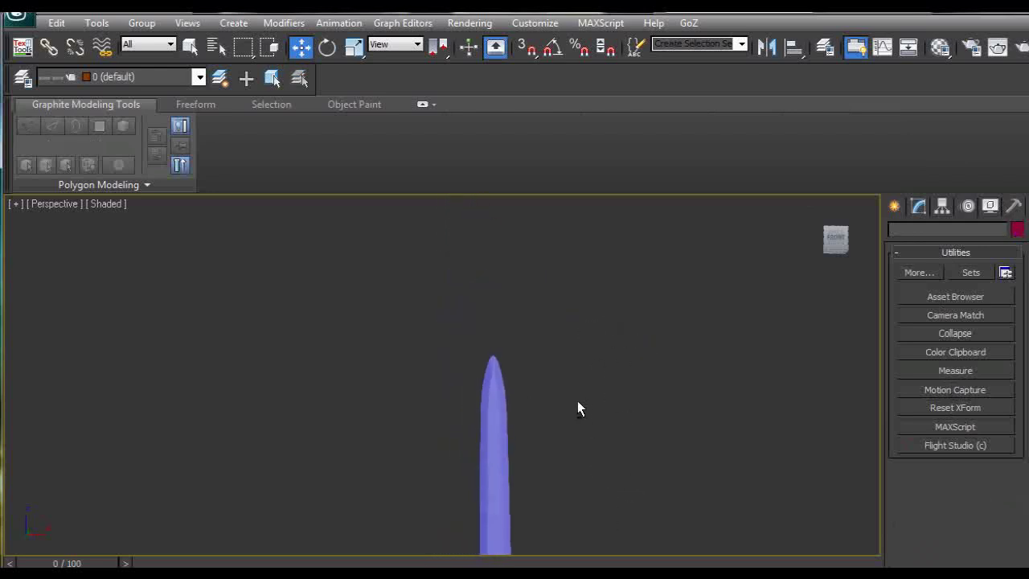
{"action": "middle_click_drag", "start_coordinate": [577, 400], "coordinate": [843, 423], "text": "alt"}
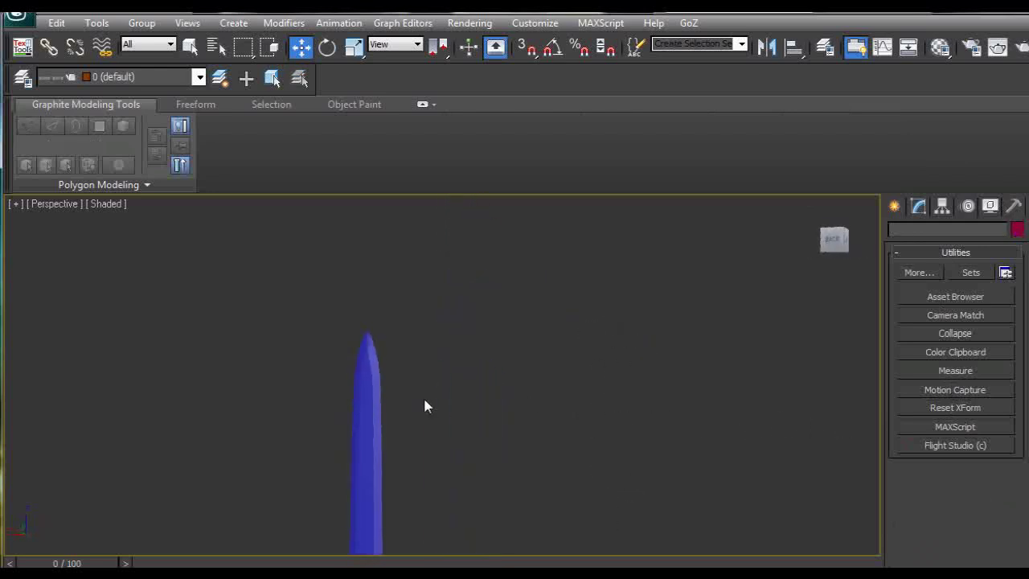
{"action": "middle_click_drag", "start_coordinate": [424, 407], "coordinate": [471, 407], "text": "alt"}
{"action": "left_click", "coordinate": [392, 374]}
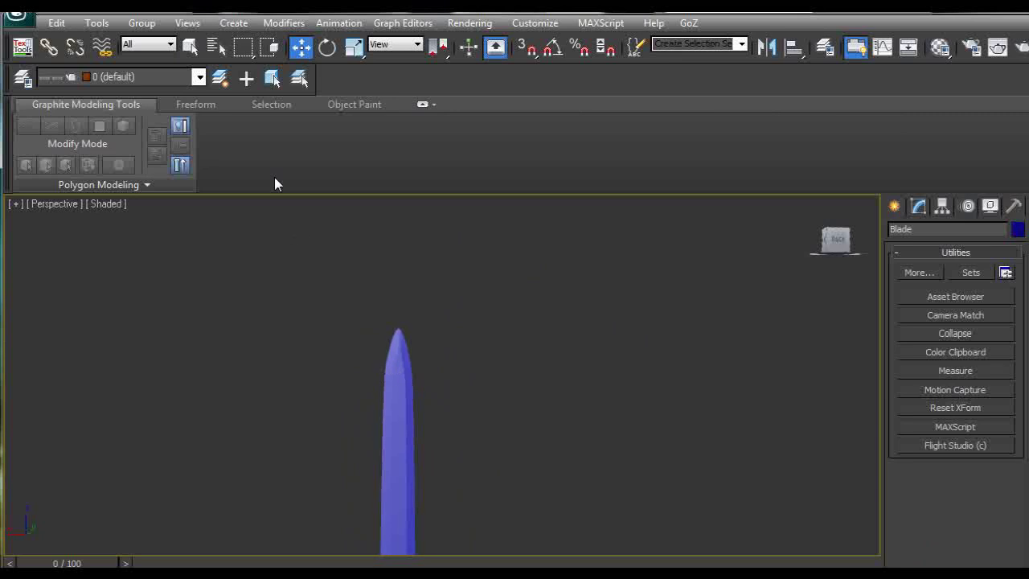
- Compare the finished blade's shape with NURMS smoothing switched off and on, viewing it from several sides
{"action": "left_click", "coordinate": [919, 206]}
{"action": "middle_click_drag", "start_coordinate": [453, 351], "coordinate": [652, 336], "text": "alt"}
{"action": "middle_click_drag", "start_coordinate": [597, 319], "coordinate": [616, 356]}
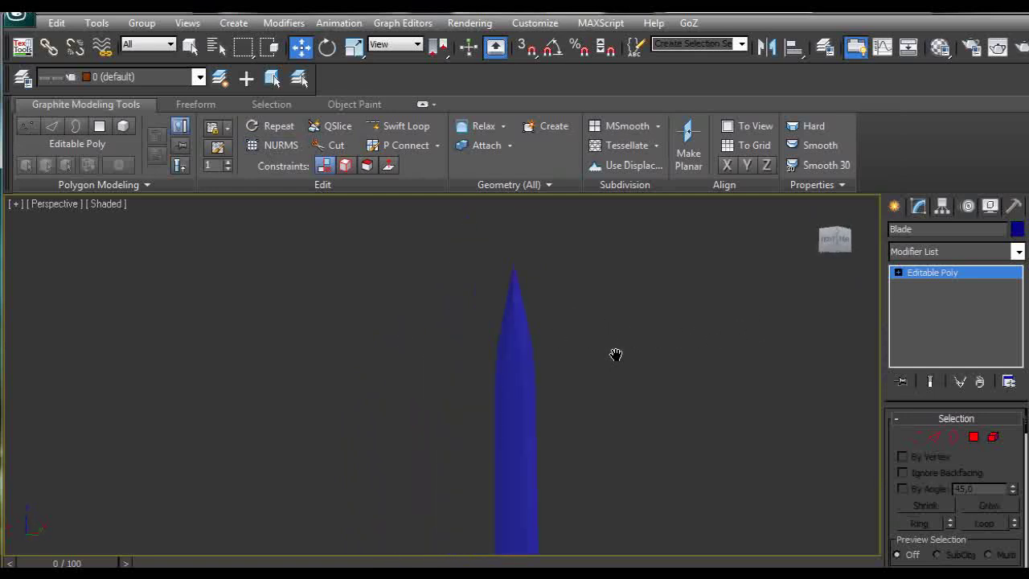
{"action": "left_click", "coordinate": [270, 146]}
{"action": "mouse_move", "coordinate": [501, 333]}
{"action": "middle_mouse_down", "text": "alt"}
{"action": "mouse_move", "coordinate": [600, 337]}
{"action": "mouse_move", "coordinate": [282, 335]}
{"action": "middle_mouse_up", "text": "alt"}
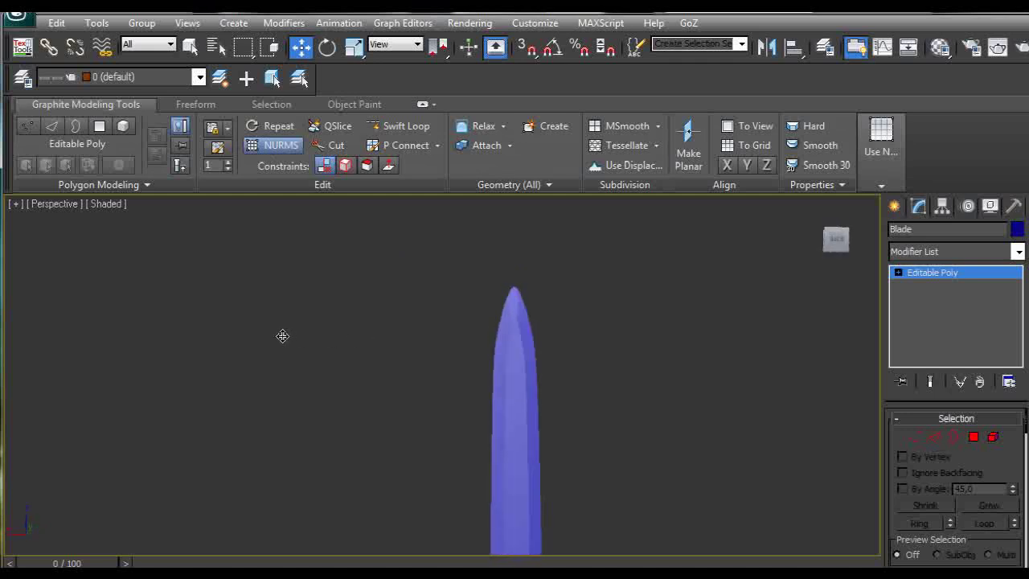
{"action": "mouse_move", "coordinate": [496, 375]}
{"action": "middle_mouse_down", "text": "alt"}
{"action": "mouse_move", "coordinate": [509, 397]}
{"action": "mouse_move", "coordinate": [532, 305]}
{"action": "mouse_move", "coordinate": [501, 379]}
{"action": "mouse_move", "coordinate": [690, 370]}
{"action": "mouse_move", "coordinate": [532, 381]}
{"action": "middle_mouse_up", "text": "alt"}
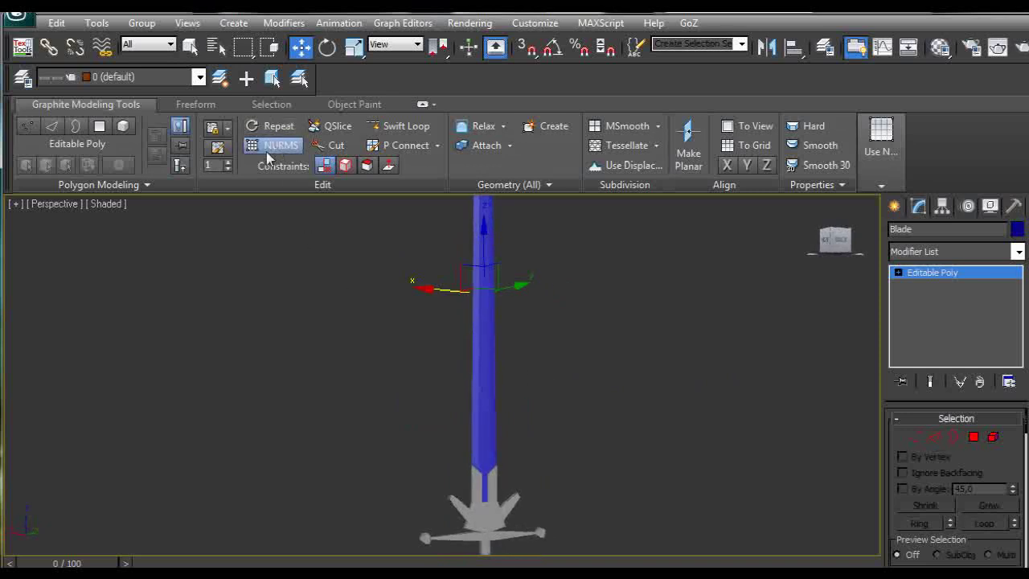
- Freeze the Finished layer as a visible reference, switch to the Front view and make layer 0 (default) current
{"action": "left_click", "coordinate": [199, 76]}
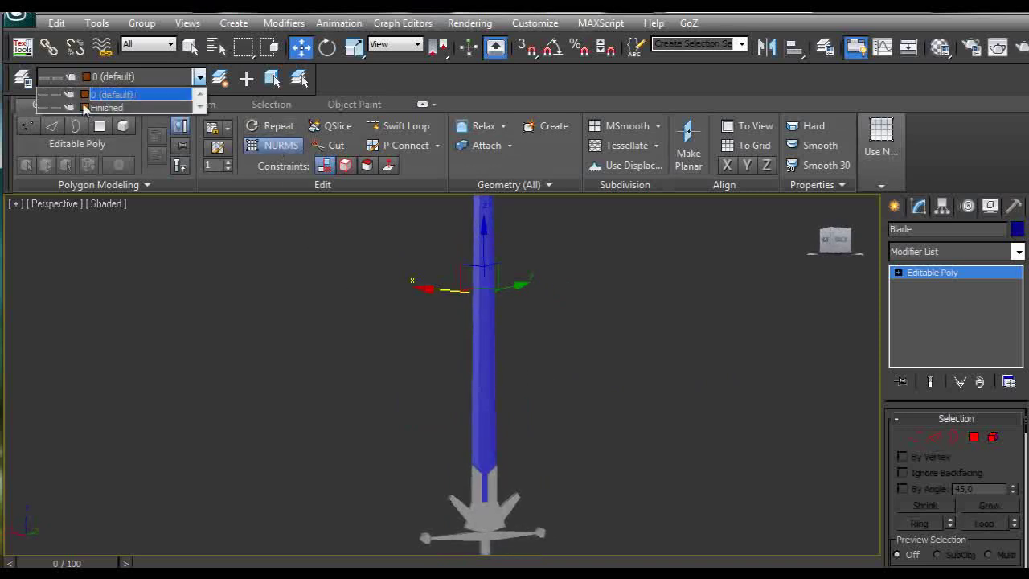
{"action": "left_click", "coordinate": [56, 107]}
{"action": "left_click", "coordinate": [44, 107]}
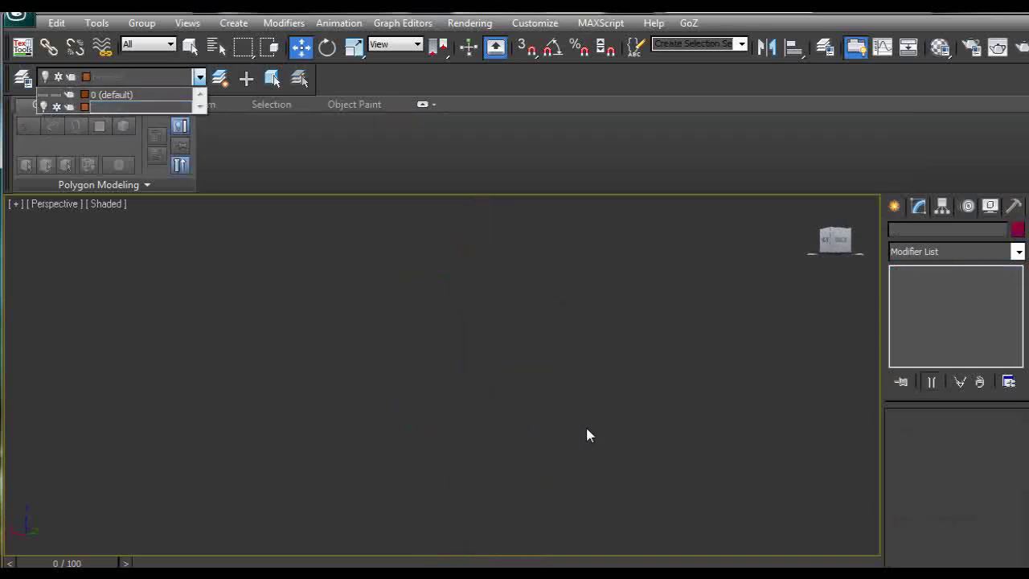
{"action": "key", "text": "f"}
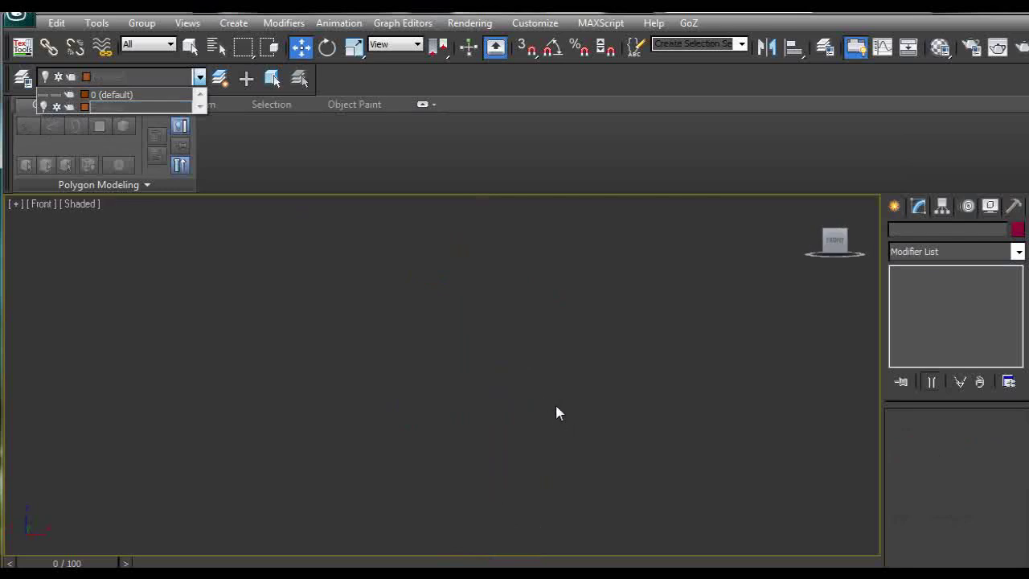
{"action": "left_click", "coordinate": [45, 107]}
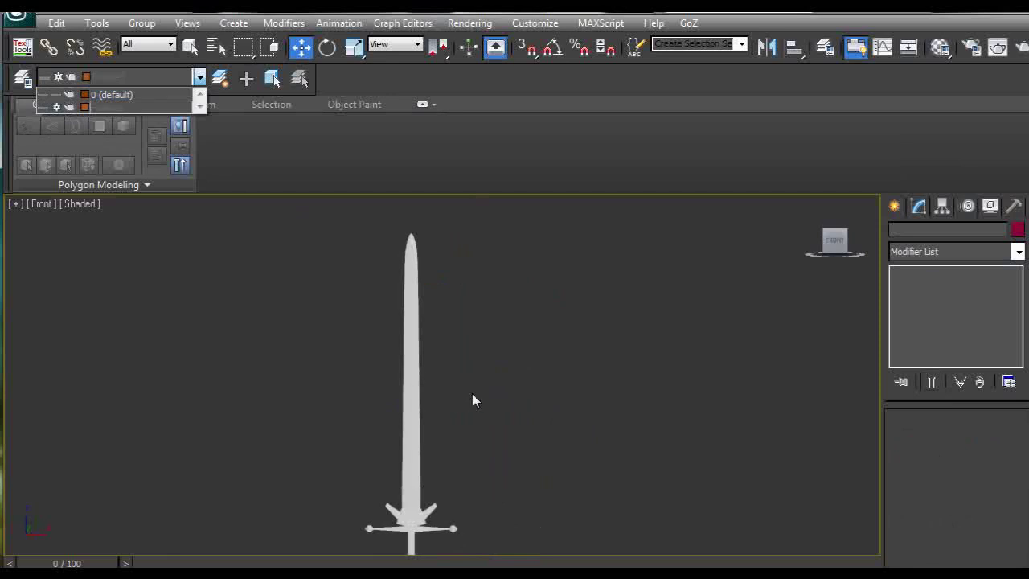
{"action": "left_click", "coordinate": [107, 95]}
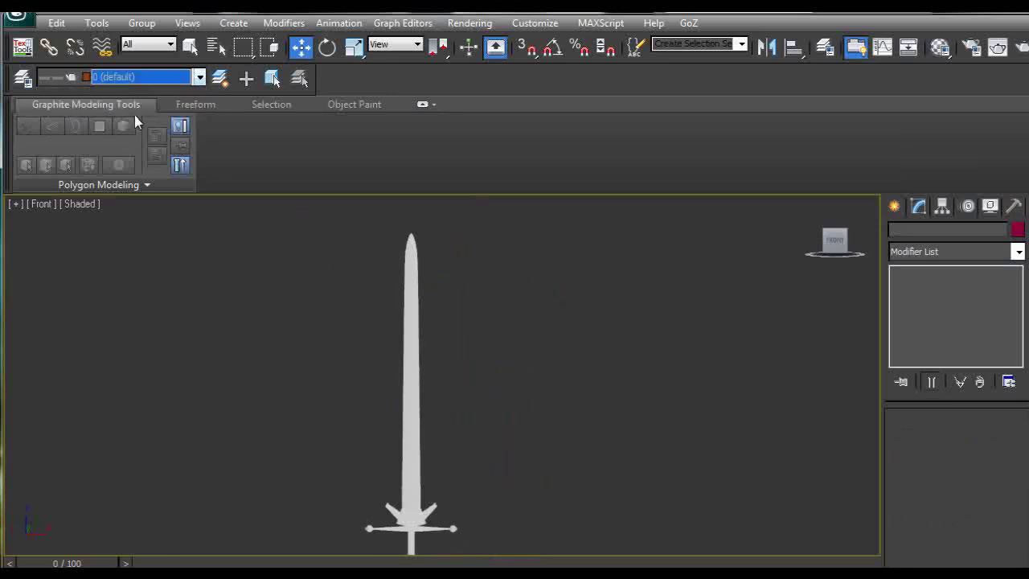
- Draw a plane about 119 cm long and 7.9 cm wide over the reference blade and name it Blade
{"action": "left_click", "coordinate": [895, 206]}
{"action": "left_click", "coordinate": [995, 380]}
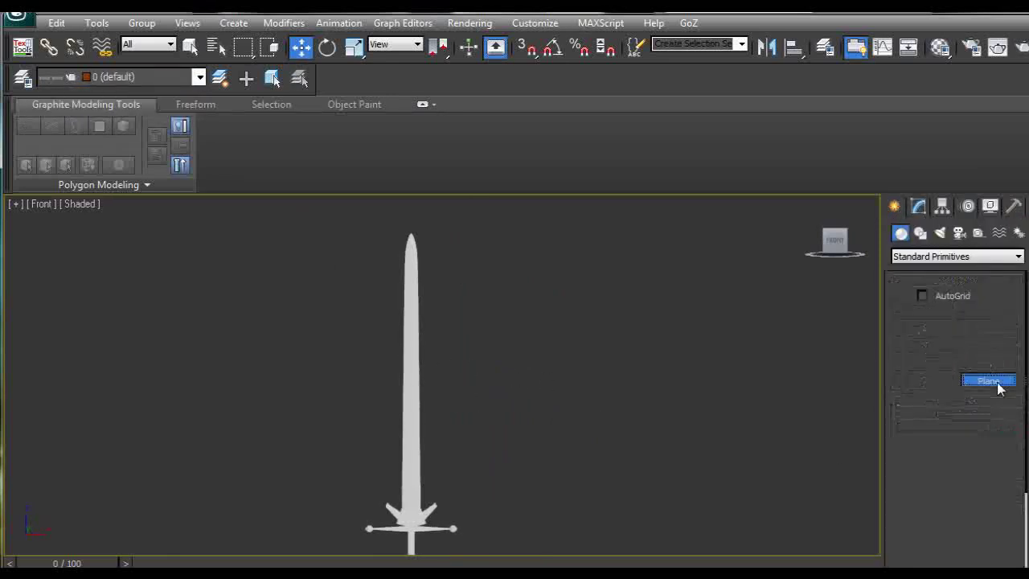
{"action": "left_click_drag", "start_coordinate": [403, 255], "coordinate": [420, 515]}
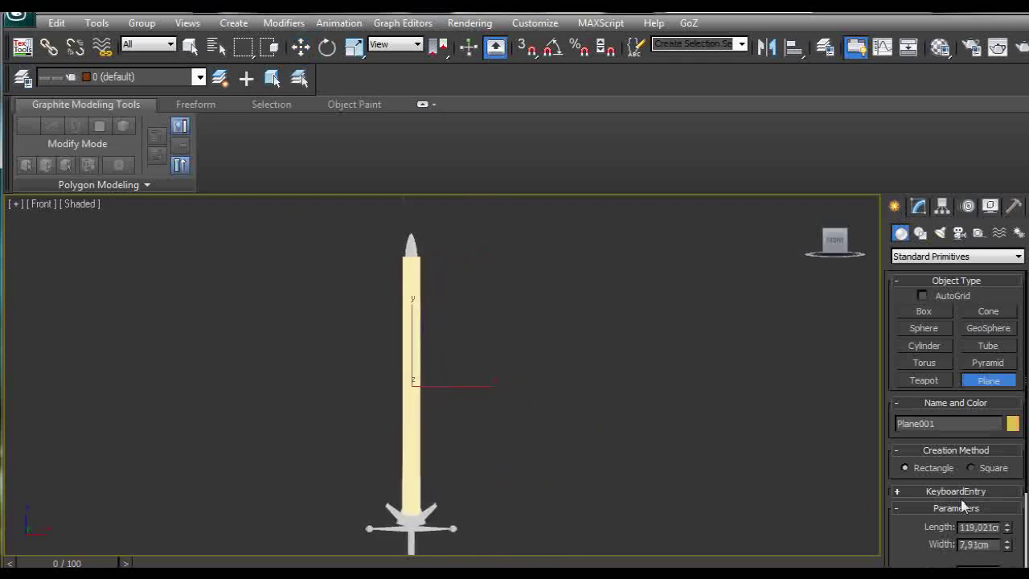
{"action": "left_click", "coordinate": [918, 207]}
{"action": "left_click", "coordinate": [924, 229]}
{"action": "type", "text": "_B"}
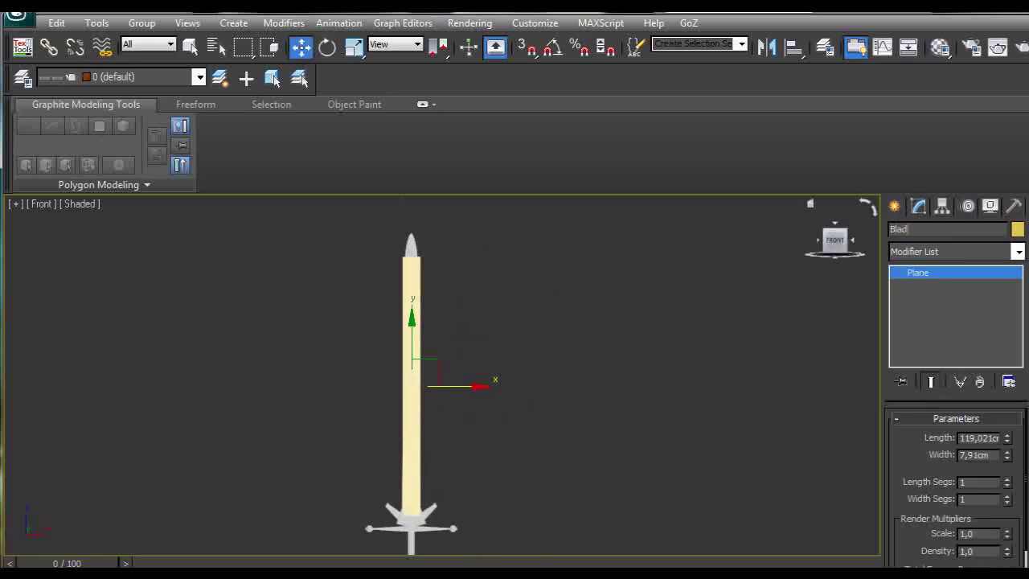
- Convert the Blade plane to an Editable Poly and set its object color to dark blue
{"action": "right_click", "coordinate": [921, 276]}
{"action": "left_click", "coordinate": [972, 398]}
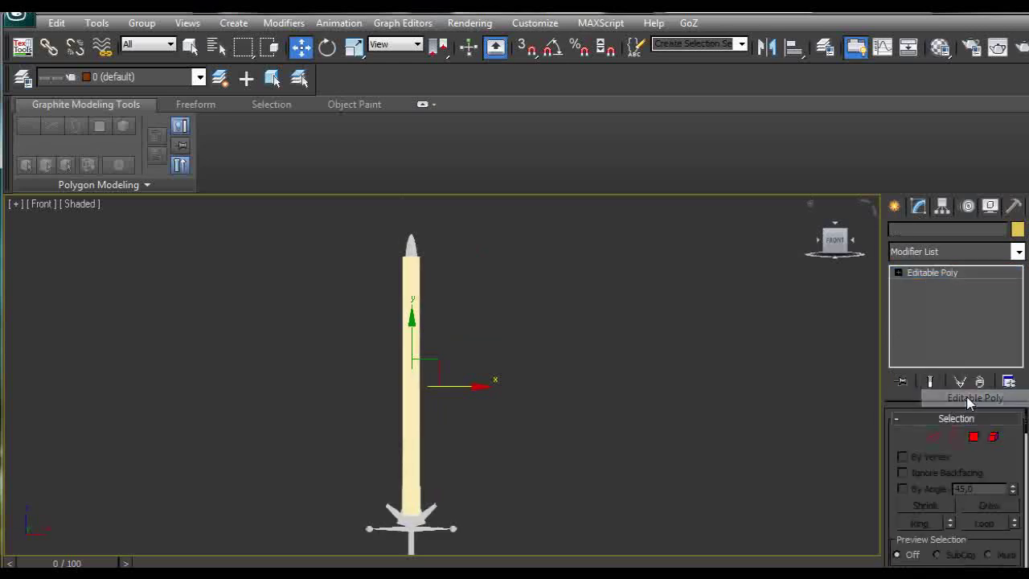
{"action": "left_click", "coordinate": [1016, 229]}
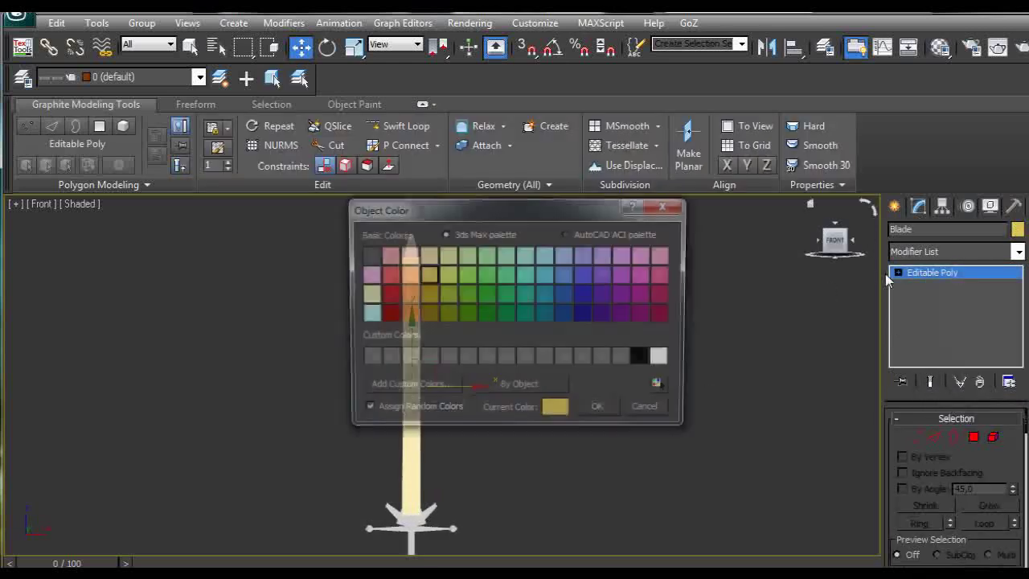
{"action": "left_click", "coordinate": [584, 313]}
{"action": "left_click", "coordinate": [599, 410]}
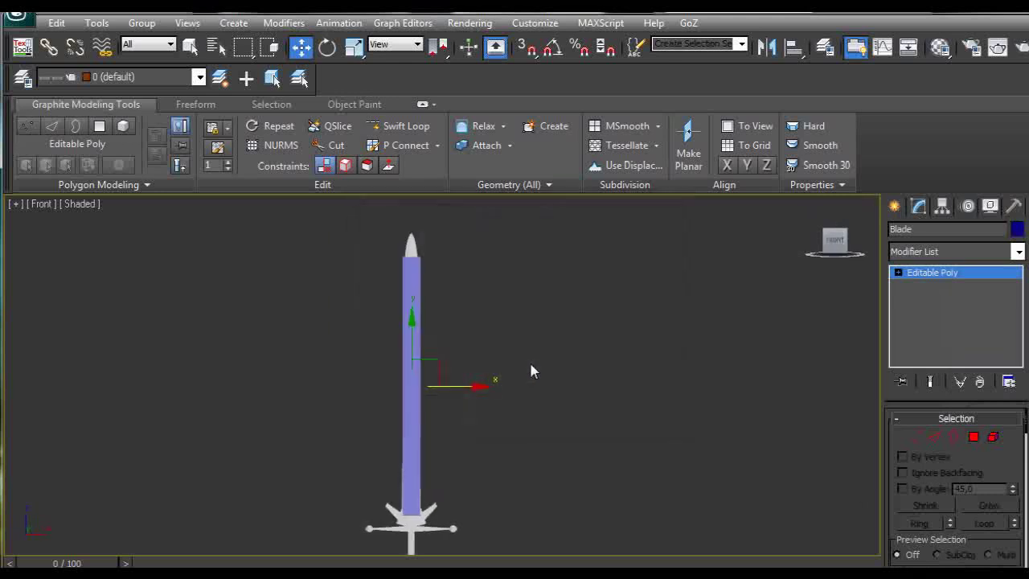
- Show edged faces and connect the plane's two short end edges with 1 segment down the middle
{"action": "key", "text": "F4"}
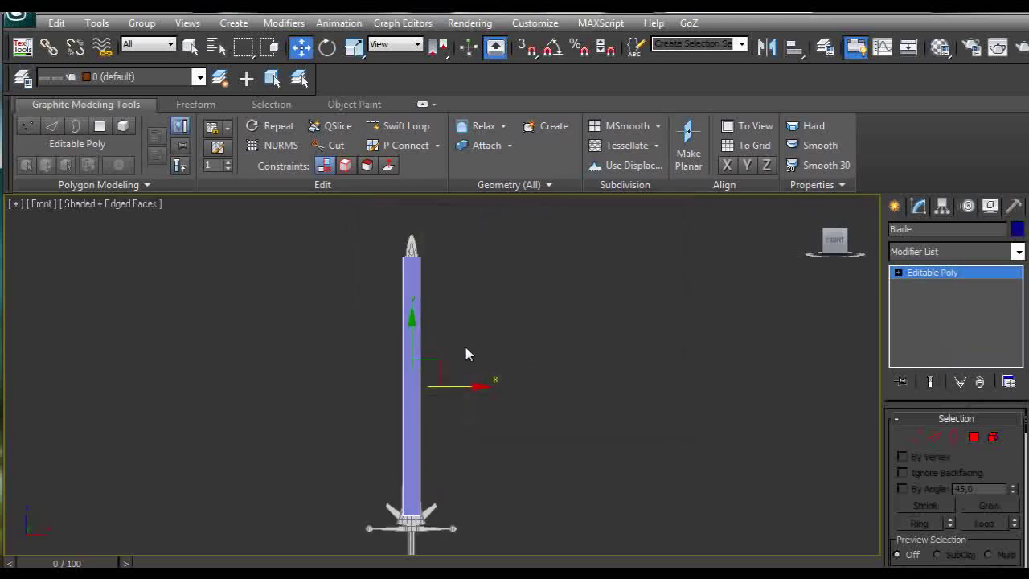
{"action": "key", "text": "2"}
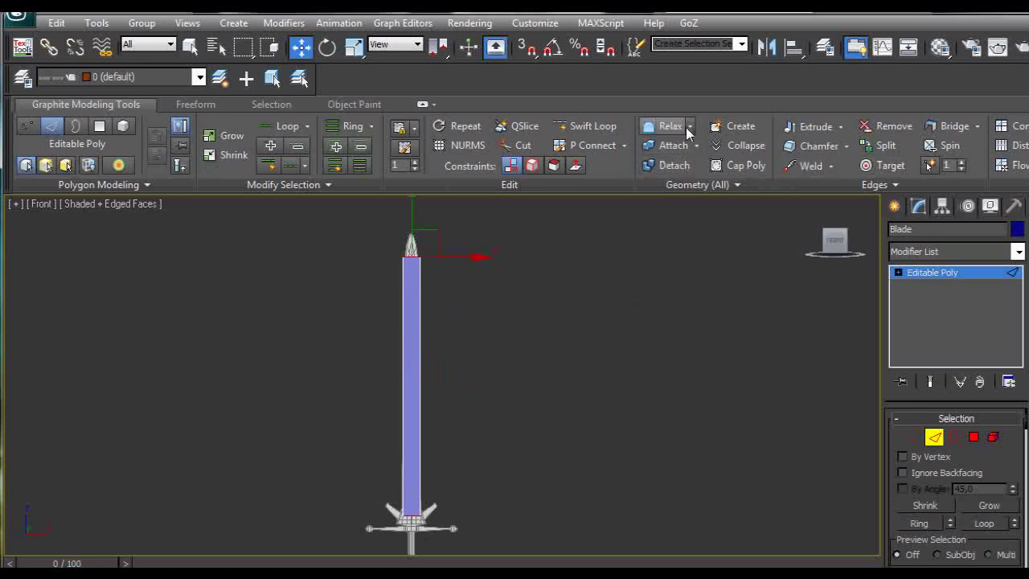
{"action": "left_click", "coordinate": [1011, 126]}
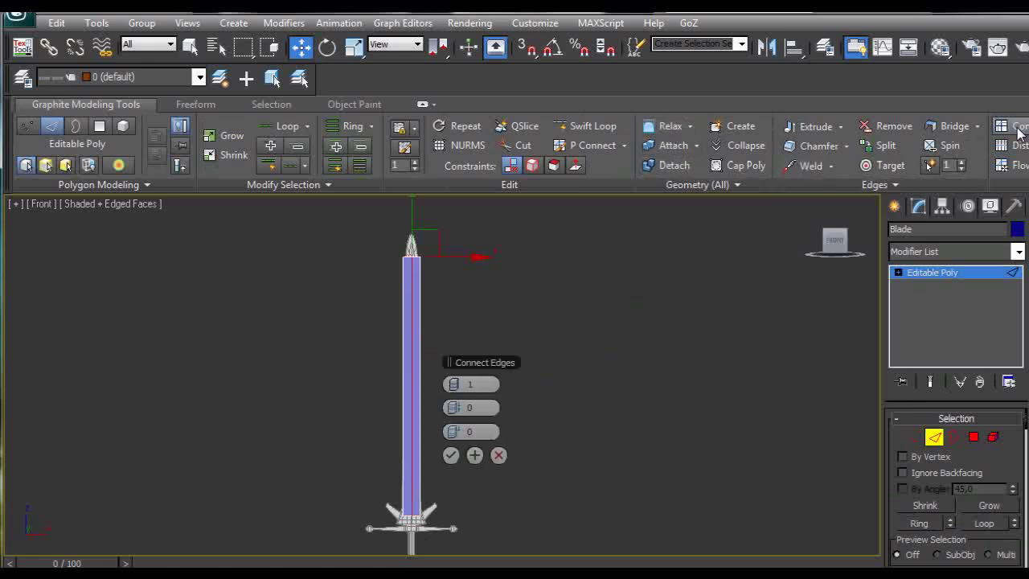
{"action": "left_click", "coordinate": [451, 455]}
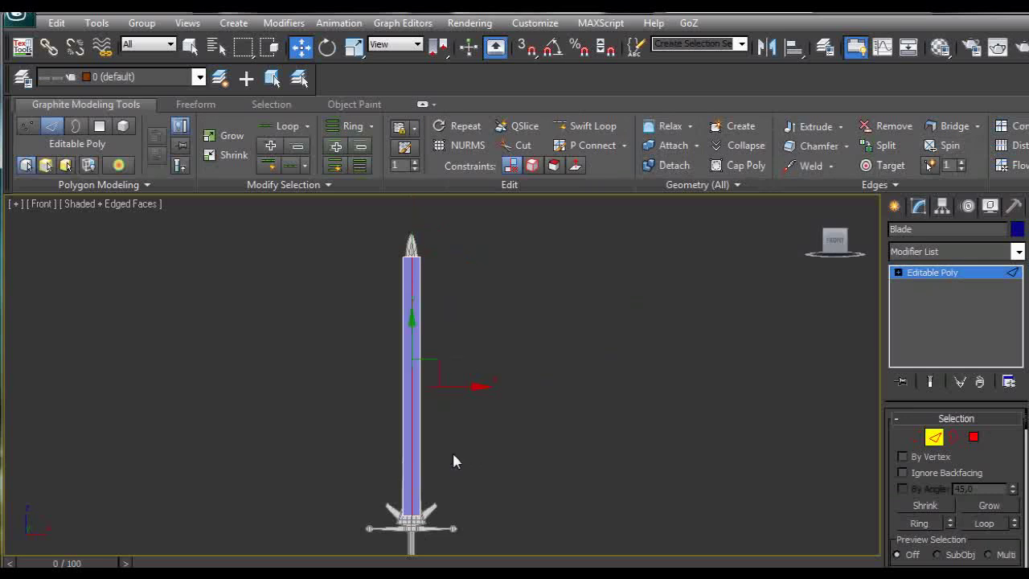
- Select all vertices of the Blade plane and scale them narrower along X, inside the reference blade's outline
{"action": "middle_click_drag", "start_coordinate": [504, 297], "coordinate": [510, 367]}
{"action": "scroll", "coordinate": [547, 398], "scroll_direction": "up", "scroll_amount": 3}
{"action": "middle_click_drag", "start_coordinate": [517, 324], "coordinate": [526, 360]}
{"action": "scroll", "coordinate": [509, 382], "scroll_direction": "down", "scroll_amount": 3}
{"action": "key", "text": "1"}
{"action": "middle_click_drag", "start_coordinate": [509, 437], "coordinate": [505, 368]}
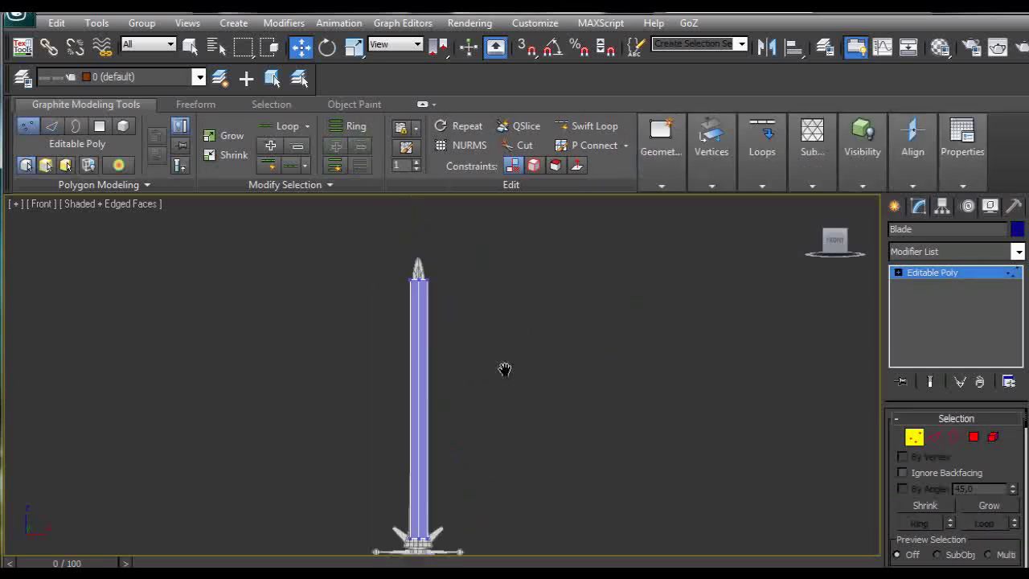
{"action": "key", "text": "ctrl+a"}
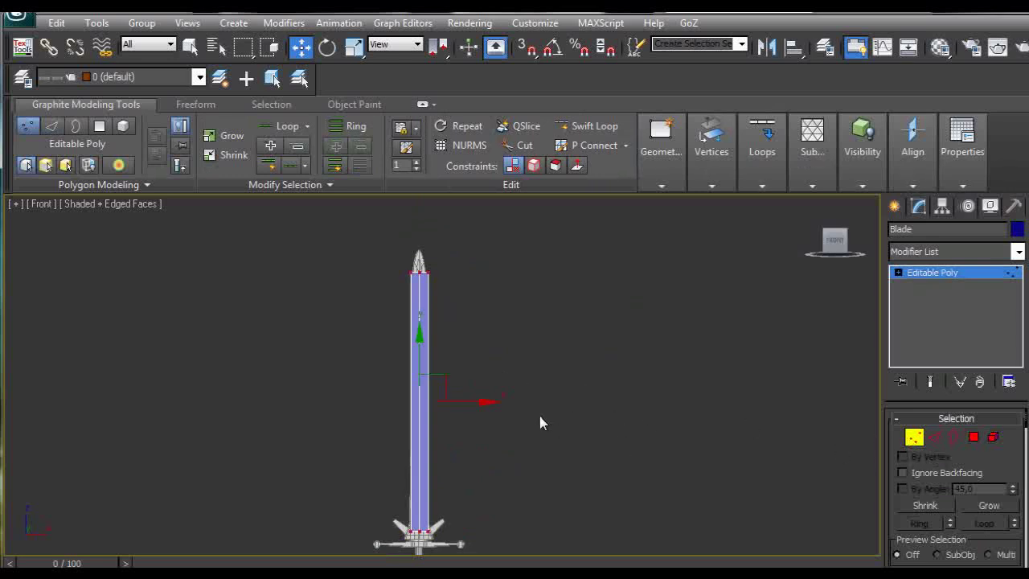
{"action": "key", "text": "r"}
{"action": "left_click_drag", "start_coordinate": [495, 400], "coordinate": [459, 400]}
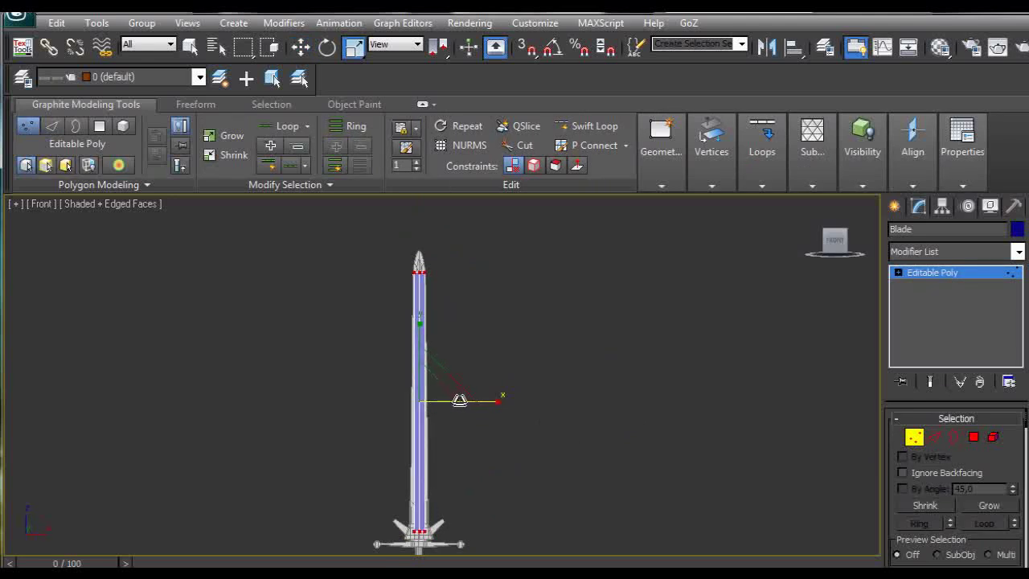
- Scale the vertices at the tip end of the plane narrower along X to taper the strip
{"action": "scroll", "coordinate": [471, 371], "scroll_direction": "up", "scroll_amount": 3}
{"action": "left_click_drag", "start_coordinate": [352, 269], "coordinate": [528, 391]}
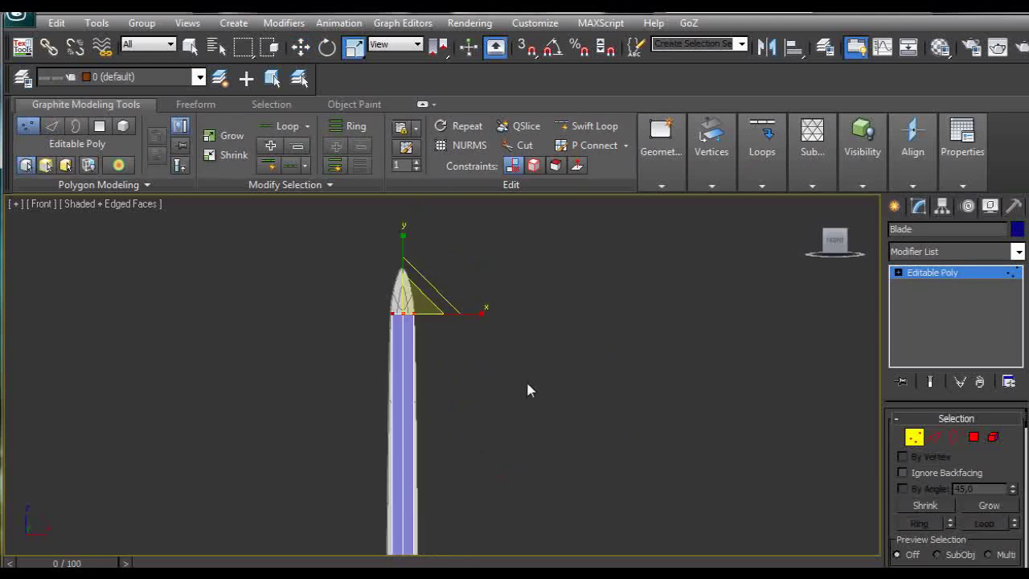
{"action": "scroll", "coordinate": [537, 434], "scroll_direction": "up", "scroll_amount": 3}
{"action": "left_click_drag", "start_coordinate": [470, 361], "coordinate": [429, 357]}
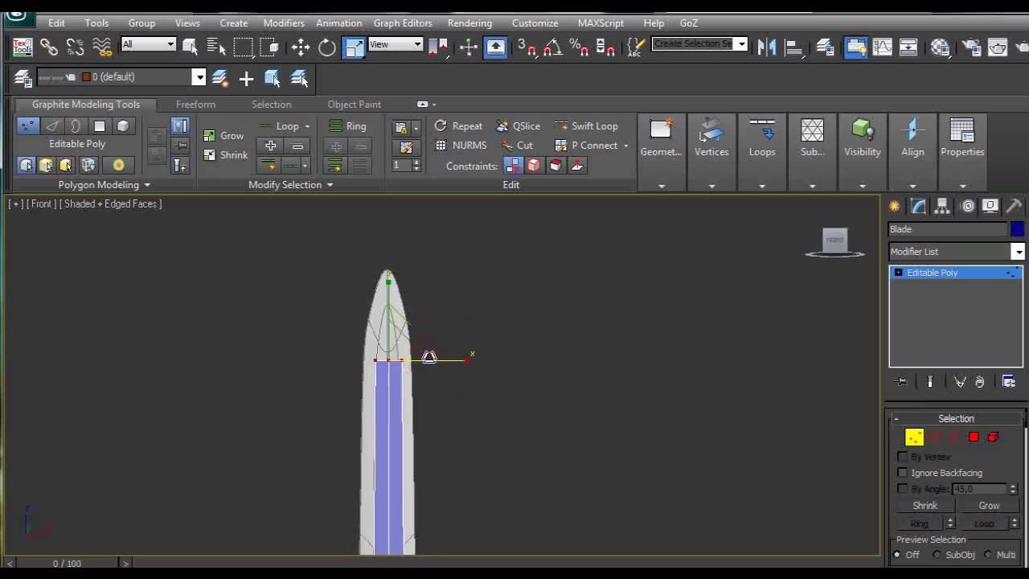
- Move the middle vertex at the tip end up along Y to form a point below the reference tip
{"action": "left_click", "coordinate": [431, 407]}
{"action": "left_click_drag", "start_coordinate": [391, 368], "coordinate": [394, 373]}
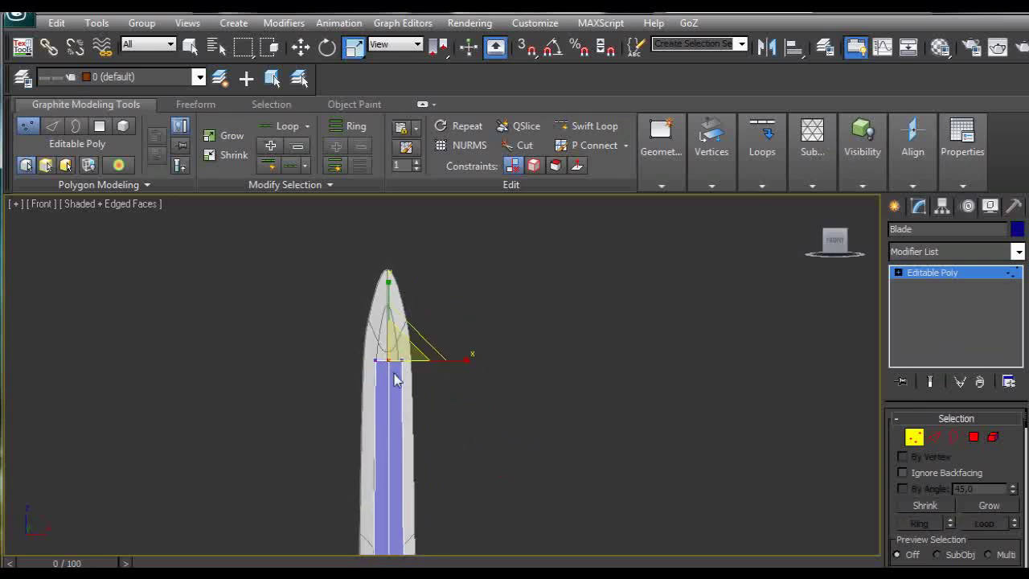
{"action": "key", "text": "w"}
{"action": "left_click_drag", "start_coordinate": [387, 301], "coordinate": [388, 249]}
{"action": "scroll", "coordinate": [447, 377], "scroll_direction": "down", "scroll_amount": 2}
{"action": "middle_click_drag", "start_coordinate": [493, 417], "coordinate": [476, 353]}
{"action": "scroll", "coordinate": [483, 360], "scroll_direction": "down", "scroll_amount": 2}
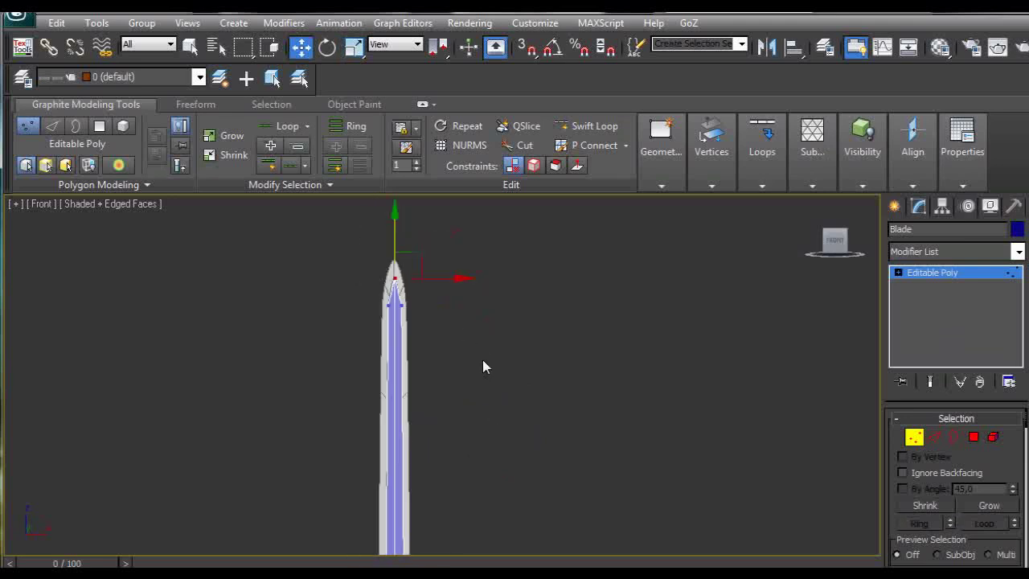
- Convert the plane's open border to an edge selection and extrude the blade's side and tip edges outward by scaling towards the reference outline
{"action": "left_click", "coordinate": [954, 438]}
{"action": "left_click_drag", "start_coordinate": [354, 386], "coordinate": [458, 456]}
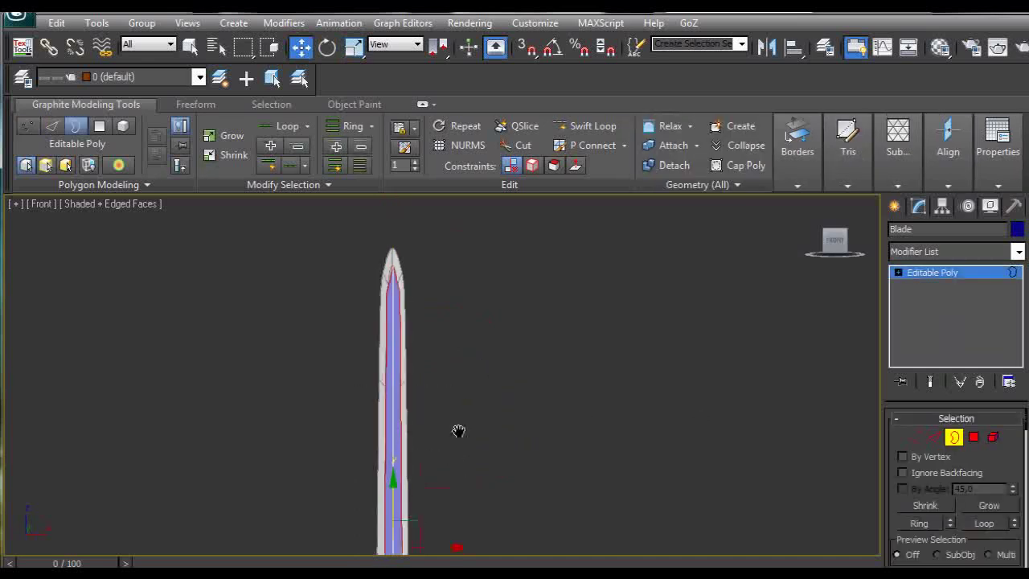
{"action": "middle_click_drag", "start_coordinate": [458, 431], "coordinate": [488, 373]}
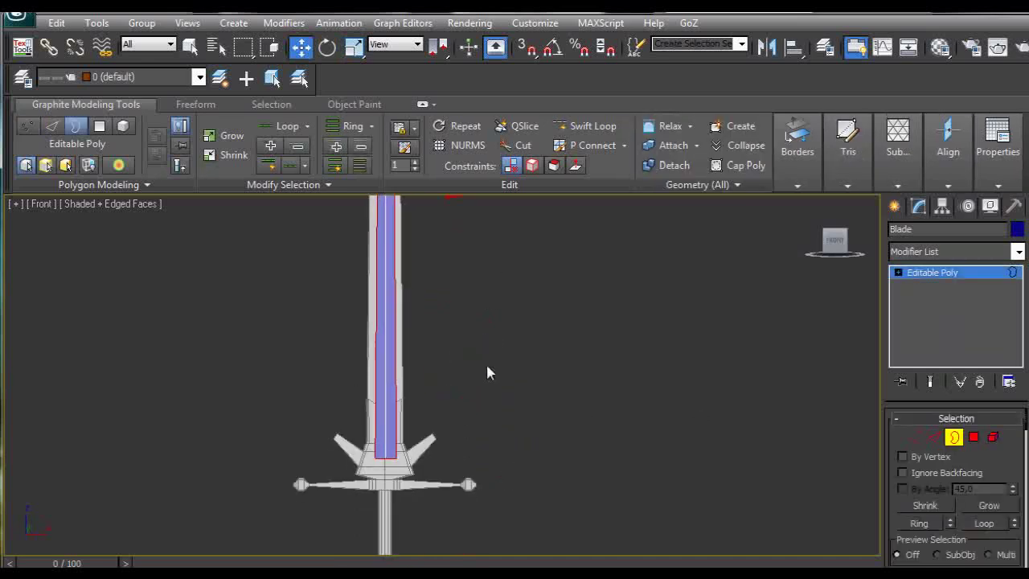
{"action": "left_click", "coordinate": [954, 438]}
{"action": "left_click", "coordinate": [934, 437]}
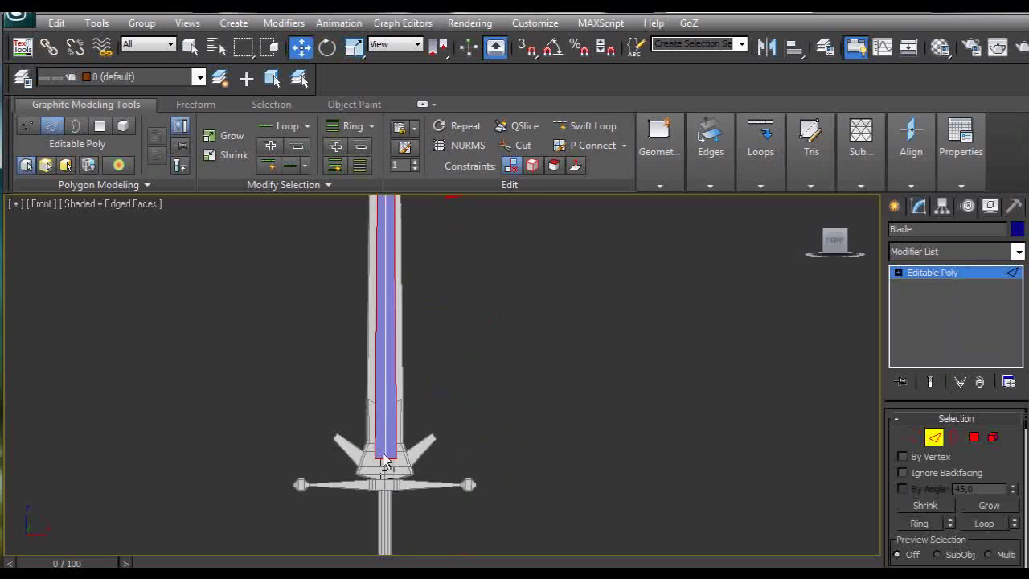
{"action": "scroll", "coordinate": [450, 418], "scroll_direction": "down", "scroll_amount": 4}
{"action": "middle_click_drag", "start_coordinate": [466, 425], "coordinate": [496, 452]}
{"action": "key", "text": "r"}
{"action": "scroll", "coordinate": [496, 453], "scroll_direction": "up", "scroll_amount": 3}
{"action": "middle_click_drag", "start_coordinate": [524, 375], "coordinate": [527, 392]}
{"action": "left_click_drag", "start_coordinate": [459, 436], "coordinate": [469, 428]}
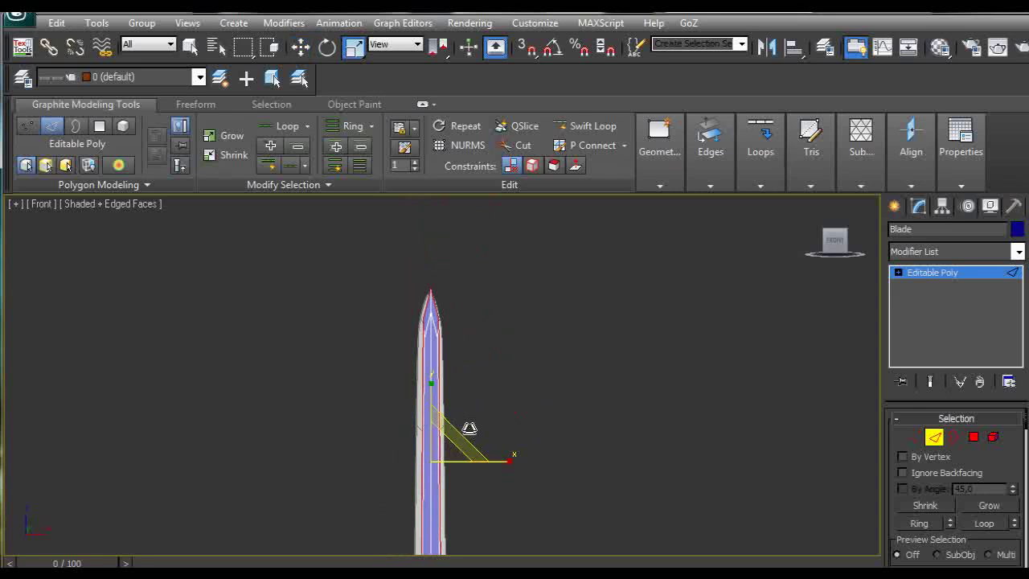
- Scale the extruded outer edges wider along X until the blade covers the reference outline, and leave edge editing
{"action": "middle_click_drag", "start_coordinate": [474, 439], "coordinate": [472, 378]}
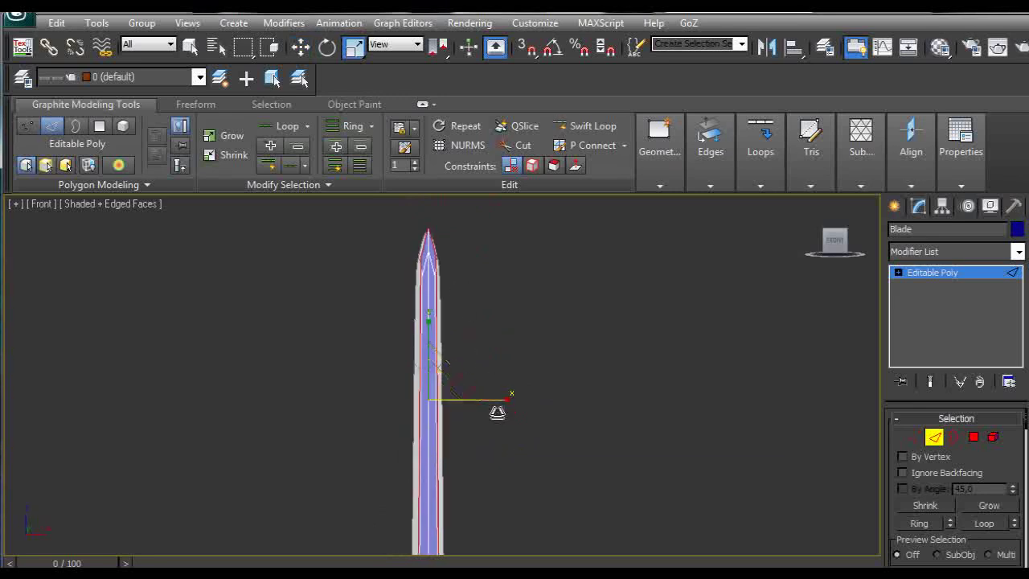
{"action": "left_click_drag", "start_coordinate": [505, 397], "coordinate": [547, 397]}
{"action": "middle_click_drag", "start_coordinate": [549, 405], "coordinate": [565, 434]}
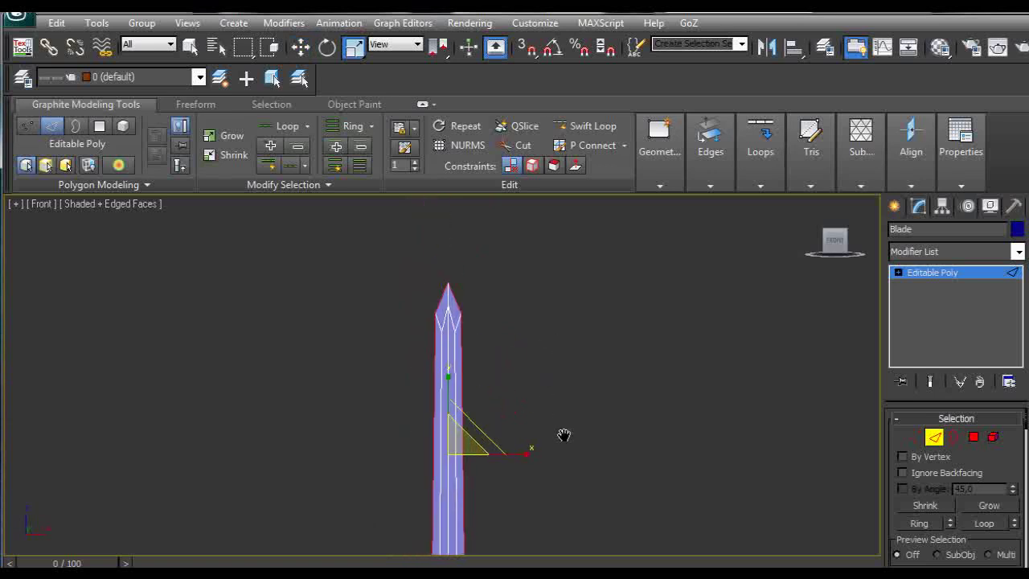
{"action": "left_click", "coordinate": [934, 440]}
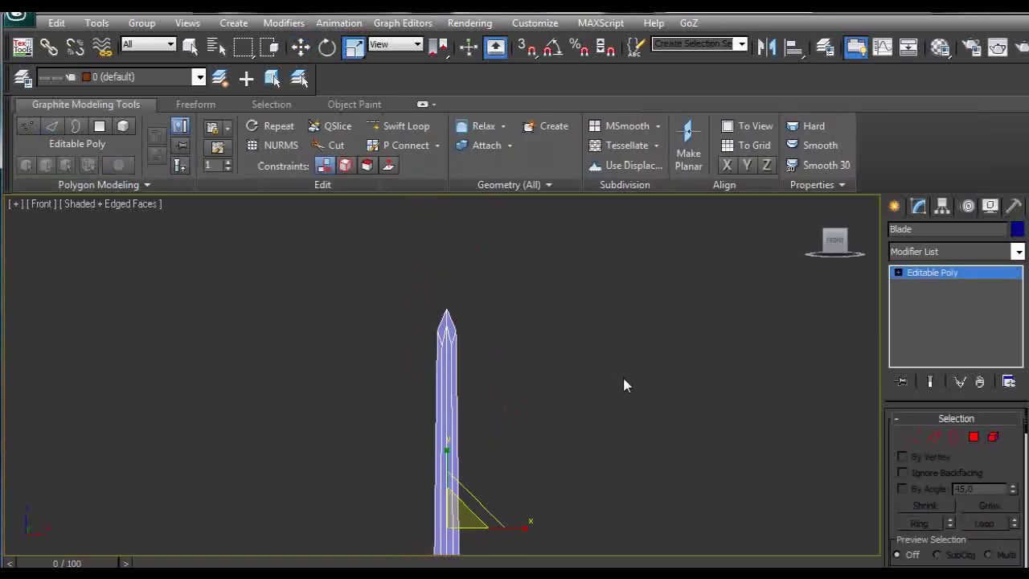
{"action": "scroll", "coordinate": [623, 384], "scroll_direction": "up", "scroll_amount": 3}
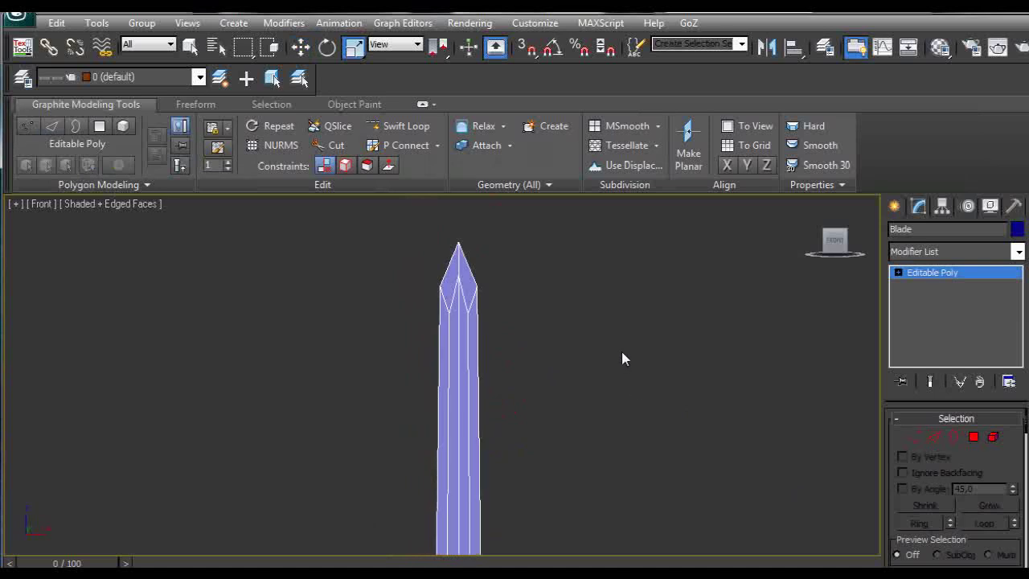
{"action": "scroll", "coordinate": [621, 359], "scroll_direction": "down", "scroll_amount": 2}
{"action": "middle_click_drag", "start_coordinate": [582, 418], "coordinate": [565, 356]}
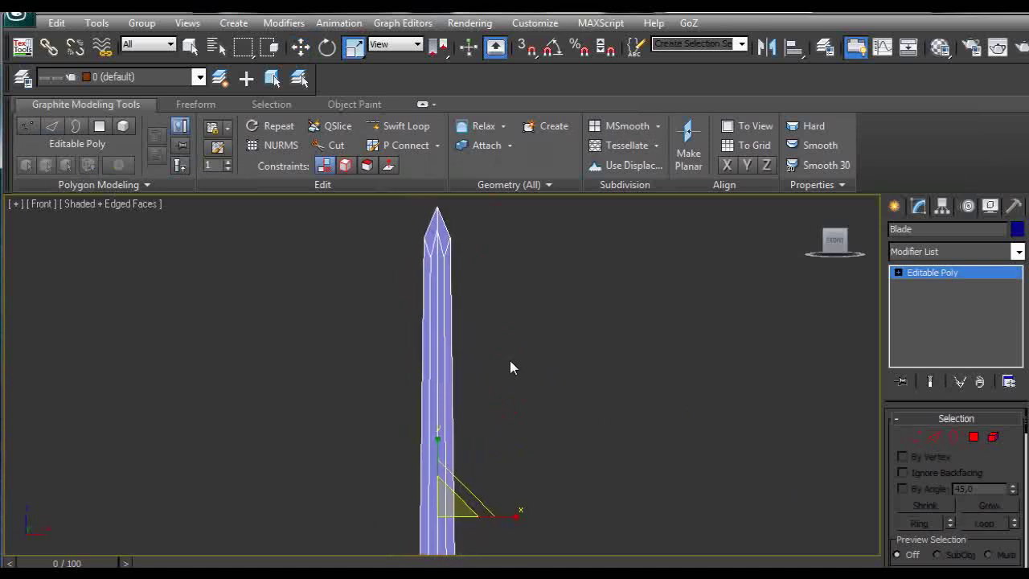
- Add the two inner edge loops flanking the blade's centre line to the selected outer edges
{"action": "key", "text": "2"}
{"action": "scroll", "coordinate": [527, 386], "scroll_direction": "up", "scroll_amount": 2}
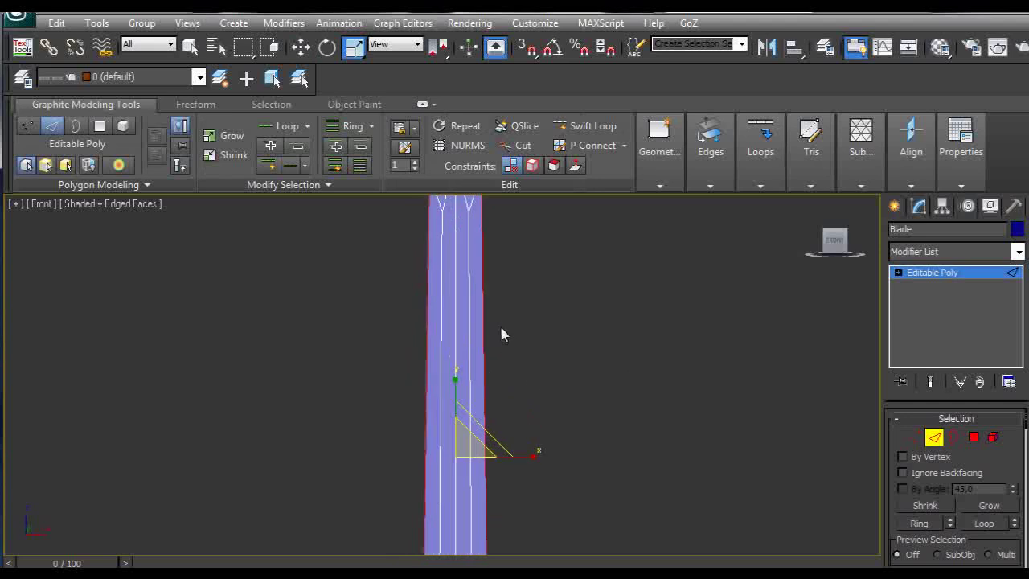
{"action": "left_click", "coordinate": [469, 319], "text": "ctrl"}
{"action": "left_click", "coordinate": [443, 308], "text": "ctrl"}
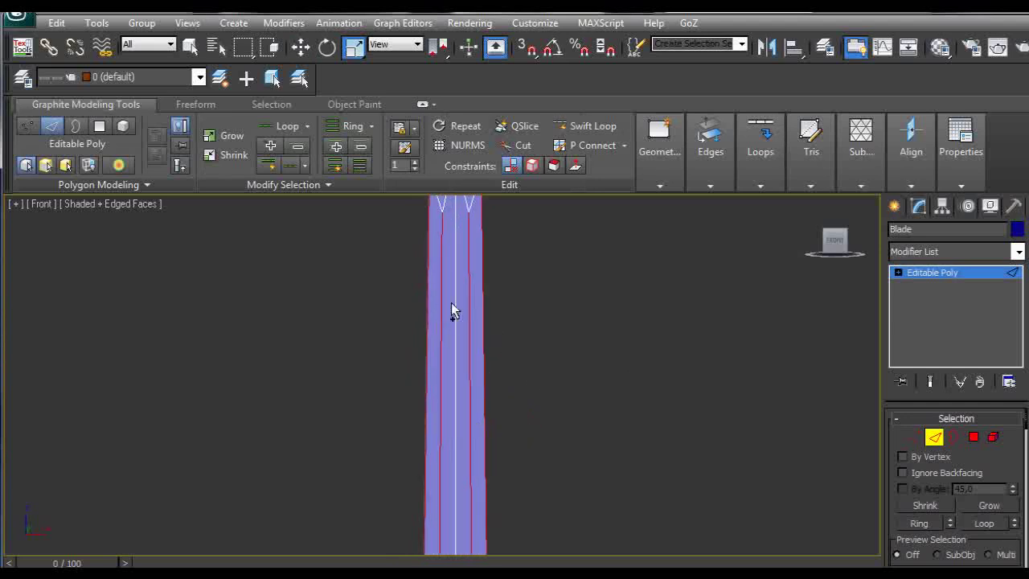
{"action": "middle_click_drag", "start_coordinate": [451, 312], "coordinate": [477, 406]}
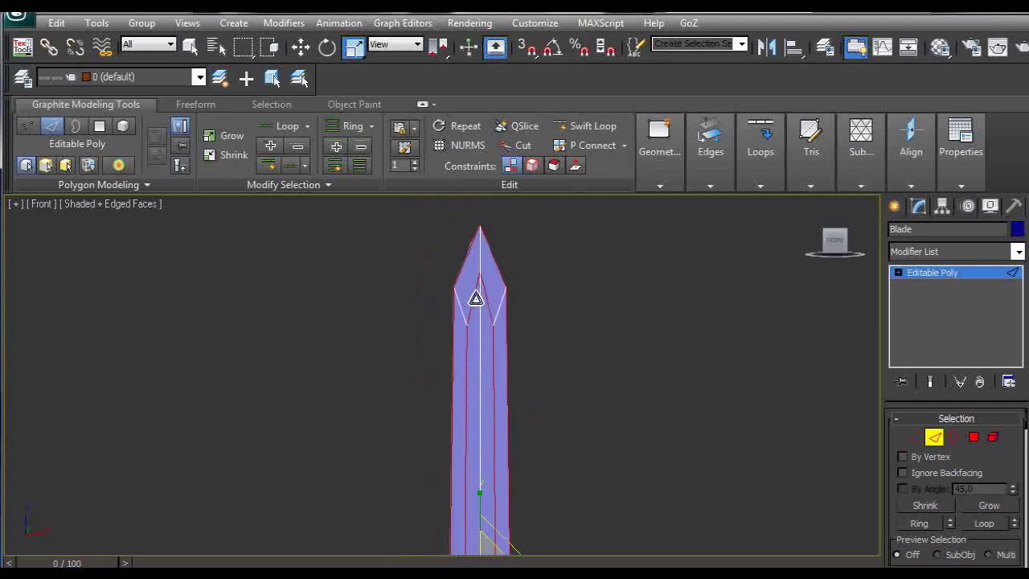
{"action": "scroll", "coordinate": [504, 375], "scroll_direction": "down", "scroll_amount": 1}
{"action": "middle_click_drag", "start_coordinate": [501, 370], "coordinate": [514, 73]}
{"action": "middle_click_drag", "start_coordinate": [527, 421], "coordinate": [512, 158]}
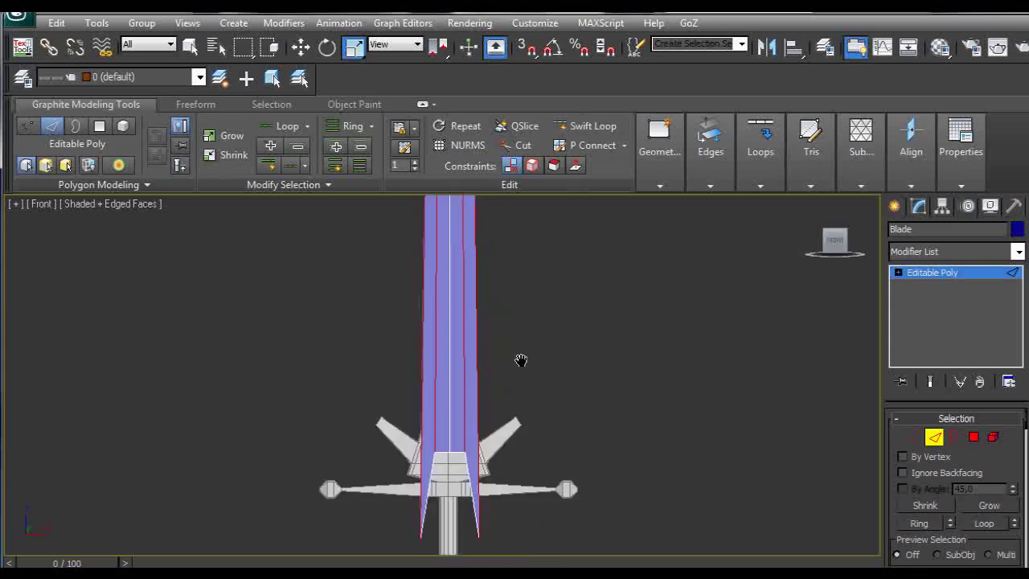
{"action": "middle_click_drag", "start_coordinate": [521, 360], "coordinate": [519, 300]}
- Move the two outer base vertices up along Y with Vertex snap, level with the inner base vertices, and turn snapping off
{"action": "left_click", "coordinate": [908, 438]}
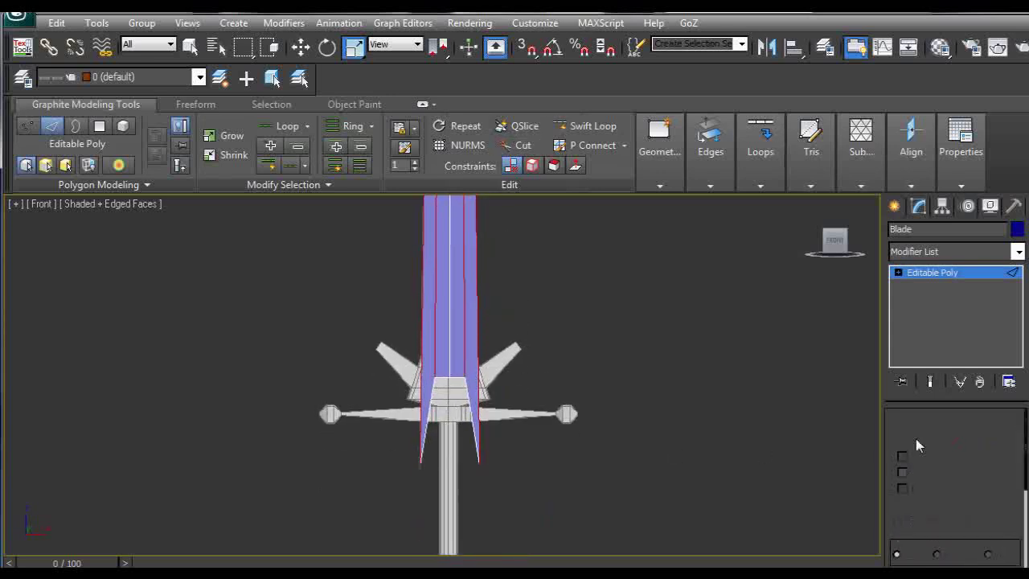
{"action": "left_click_drag", "start_coordinate": [371, 446], "coordinate": [551, 520]}
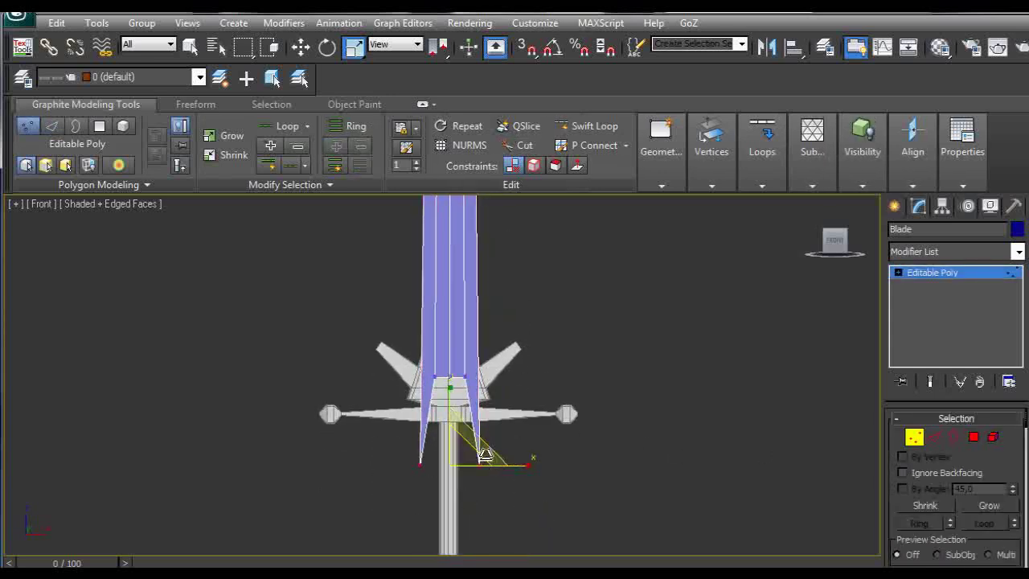
{"action": "key", "text": "w"}
{"action": "key", "text": "s"}
{"action": "left_click_drag", "start_coordinate": [475, 442], "coordinate": [447, 408]}
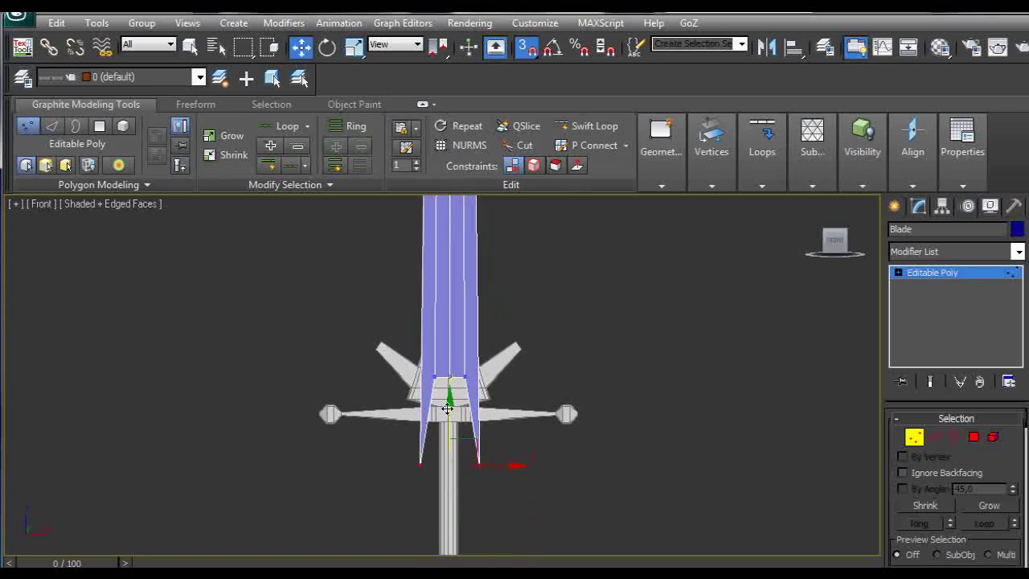
{"action": "right_click", "coordinate": [524, 55]}
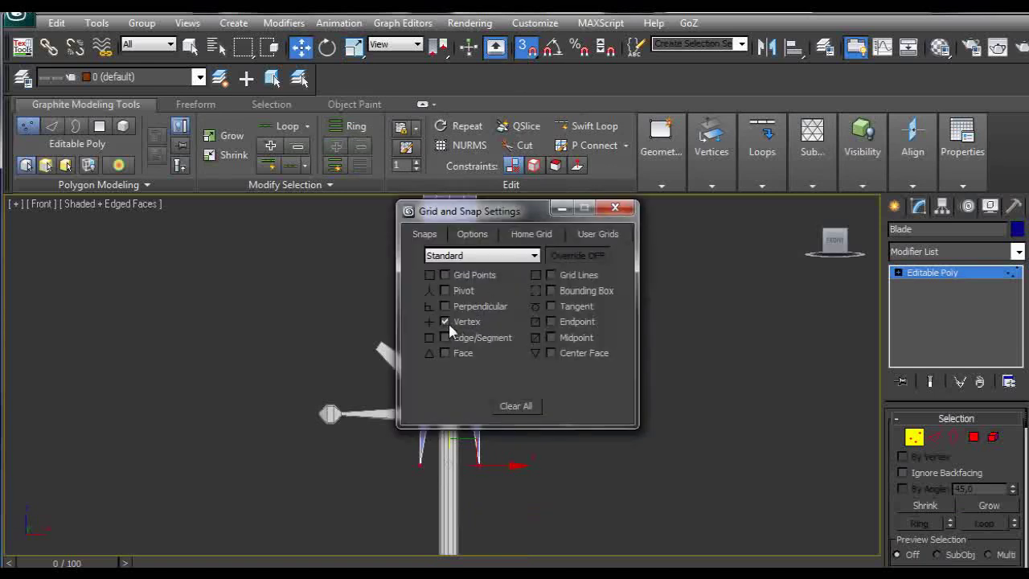
{"action": "left_click", "coordinate": [615, 208]}
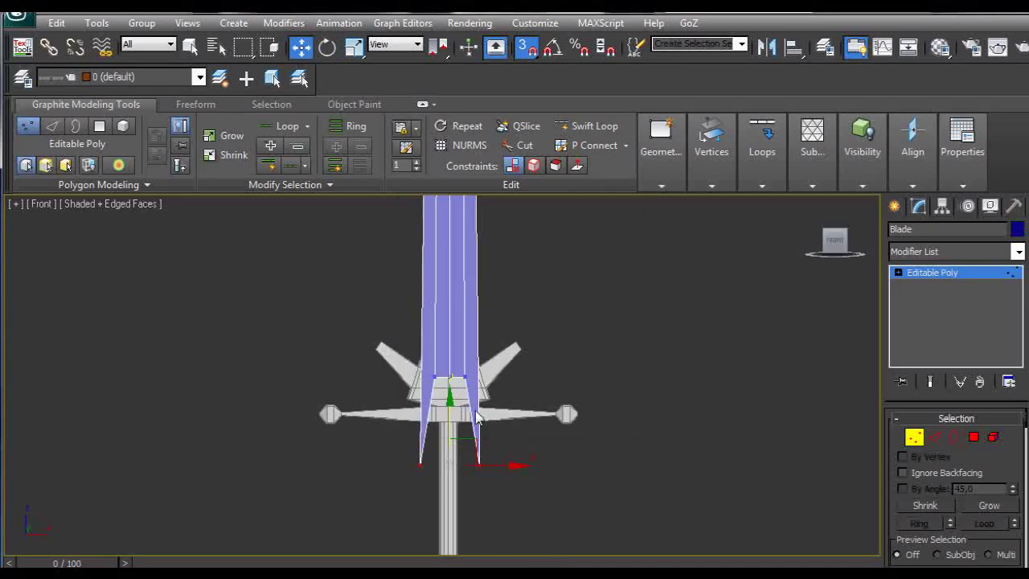
{"action": "left_click_drag", "start_coordinate": [449, 404], "coordinate": [451, 376]}
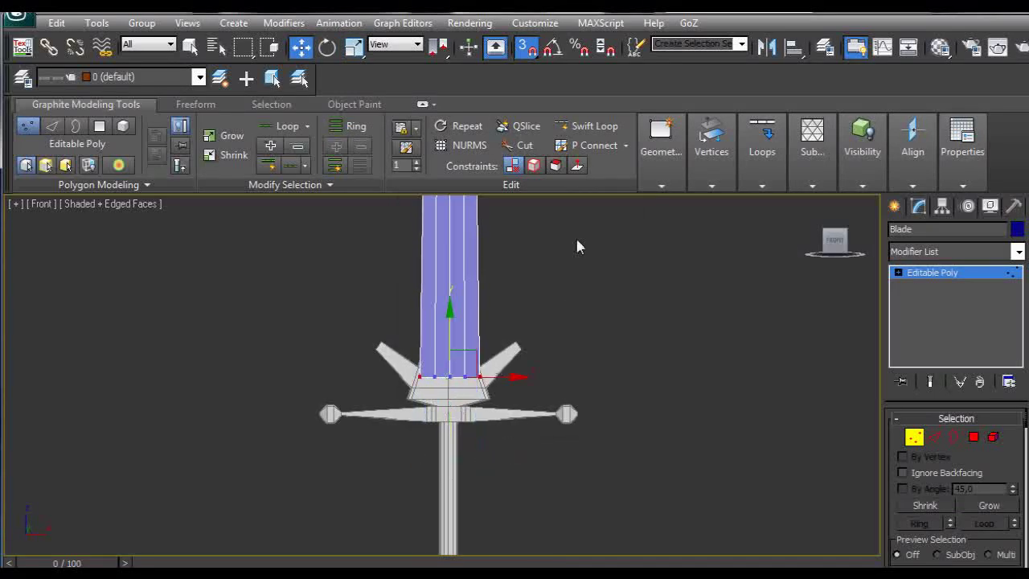
{"action": "left_click", "coordinate": [525, 47]}
- Set the crease to 1.0 on the selected outer edges and inner edge loops of the blade
{"action": "middle_click_drag", "start_coordinate": [538, 268], "coordinate": [566, 431]}
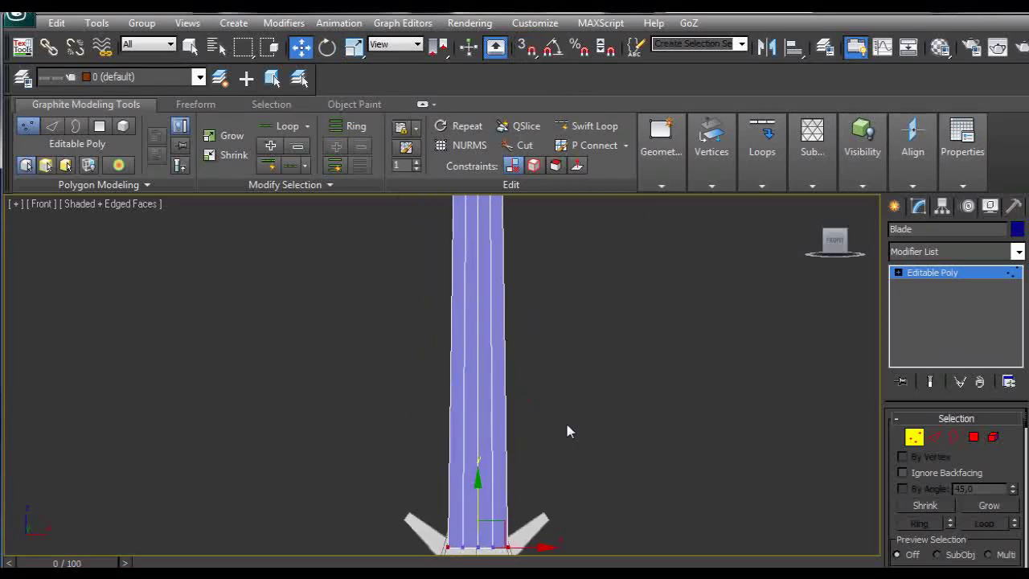
{"action": "scroll", "coordinate": [558, 374], "scroll_direction": "down", "scroll_amount": 5}
{"action": "key", "text": "2"}
{"action": "scroll", "coordinate": [560, 404], "scroll_direction": "up", "scroll_amount": 5}
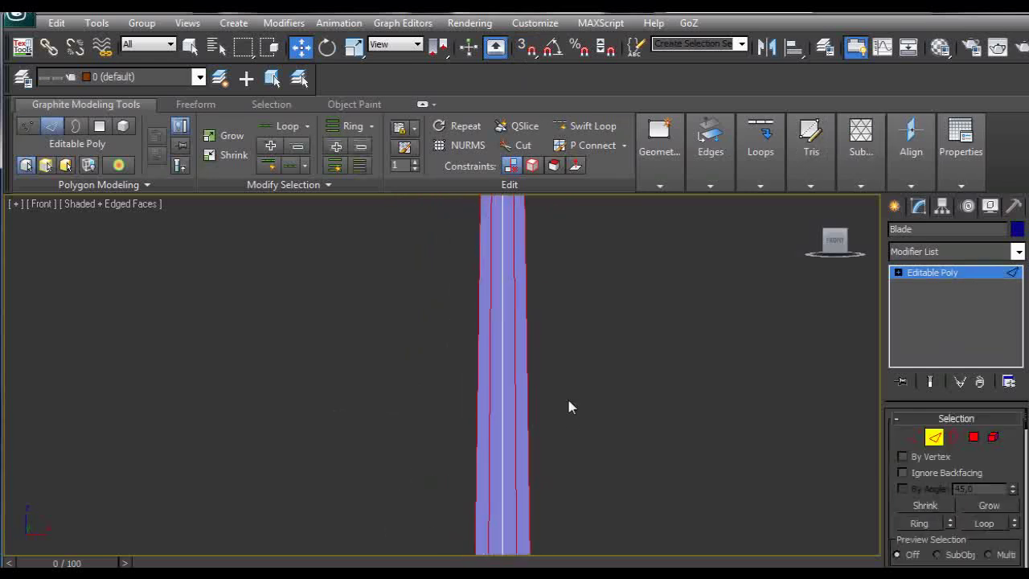
{"action": "middle_click_drag", "start_coordinate": [569, 400], "coordinate": [496, 302]}
{"action": "middle_click_drag", "start_coordinate": [506, 397], "coordinate": [494, 276]}
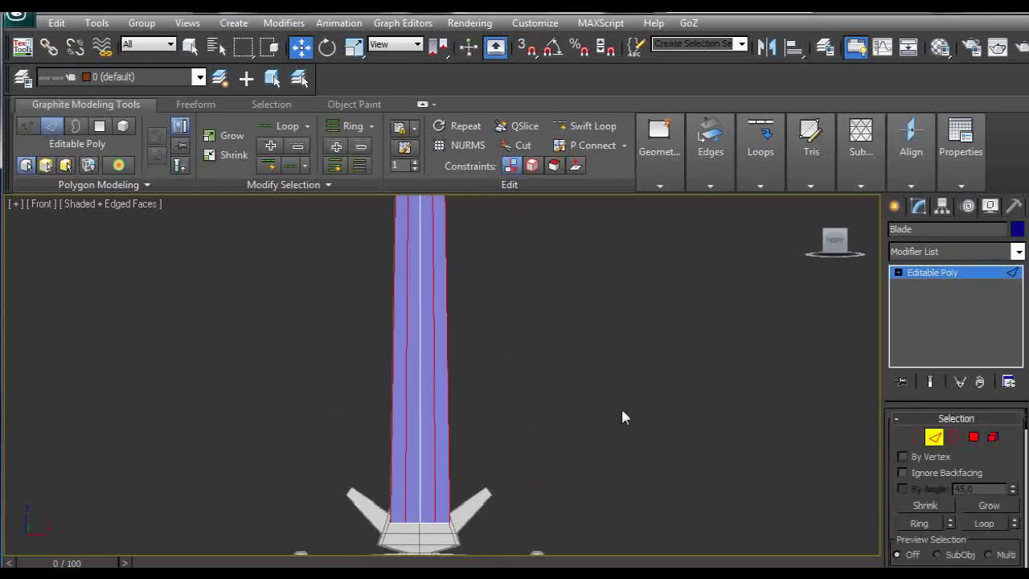
{"action": "middle_click_drag", "start_coordinate": [511, 416], "coordinate": [498, 351]}
{"action": "scroll", "coordinate": [506, 358], "scroll_direction": "up", "scroll_amount": 3}
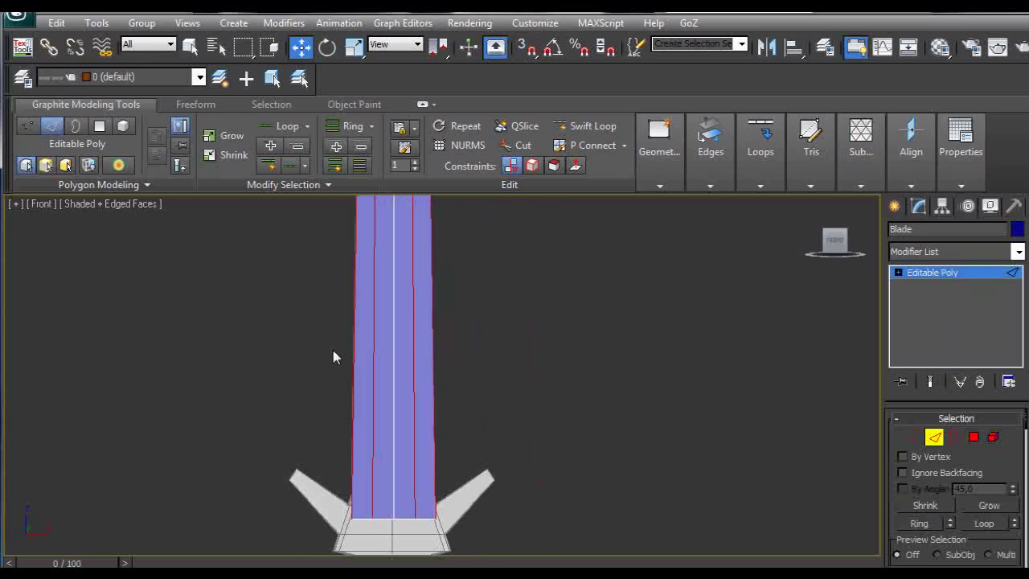
{"action": "scroll", "coordinate": [428, 337], "scroll_direction": "down", "scroll_amount": 8}
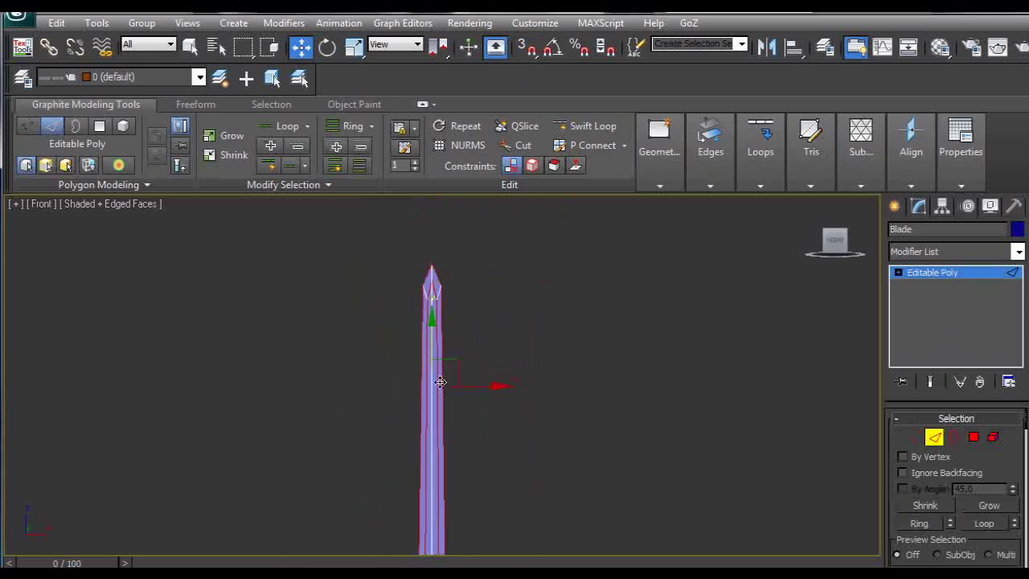
{"action": "left_click_drag", "start_coordinate": [1026, 434], "coordinate": [1019, 479]}
{"action": "left_click_drag", "start_coordinate": [978, 515], "coordinate": [899, 515]}
{"action": "type", "text": "1"}
{"action": "key", "text": "Return"}
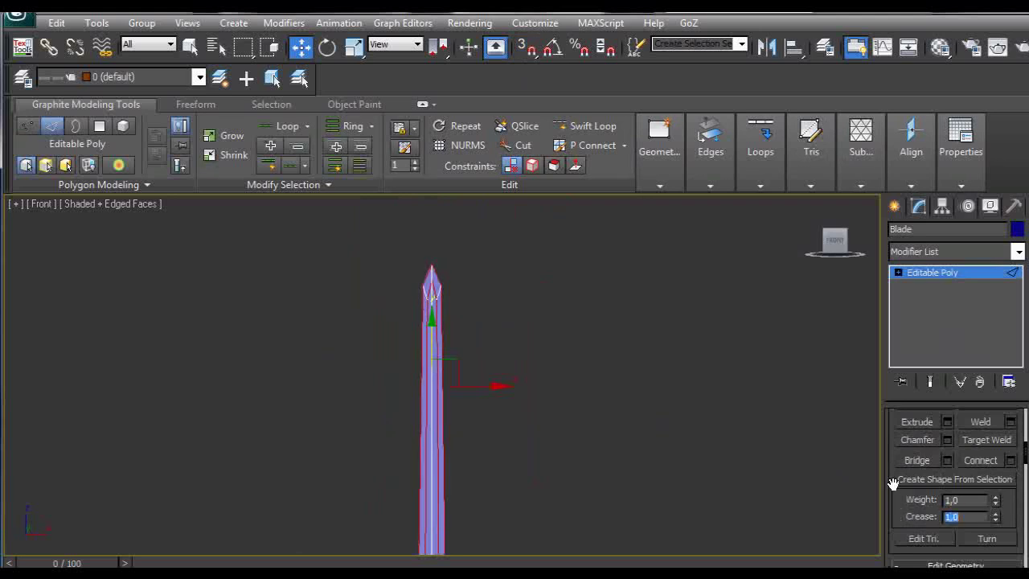
- Hide the layer that holds the reference sword
{"action": "scroll", "coordinate": [608, 362], "scroll_direction": "up", "scroll_amount": 5}
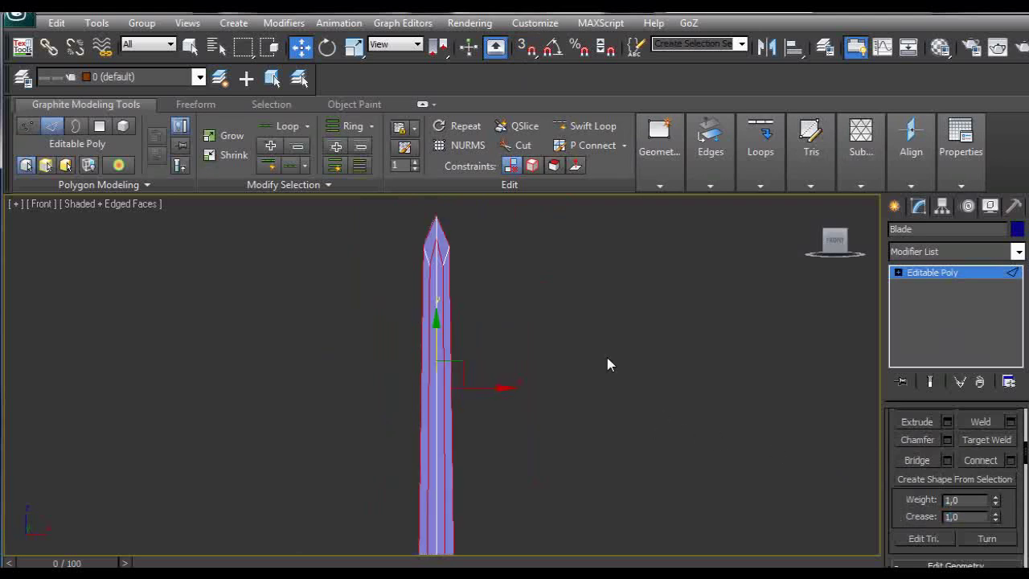
{"action": "middle_click_drag", "start_coordinate": [602, 324], "coordinate": [613, 411]}
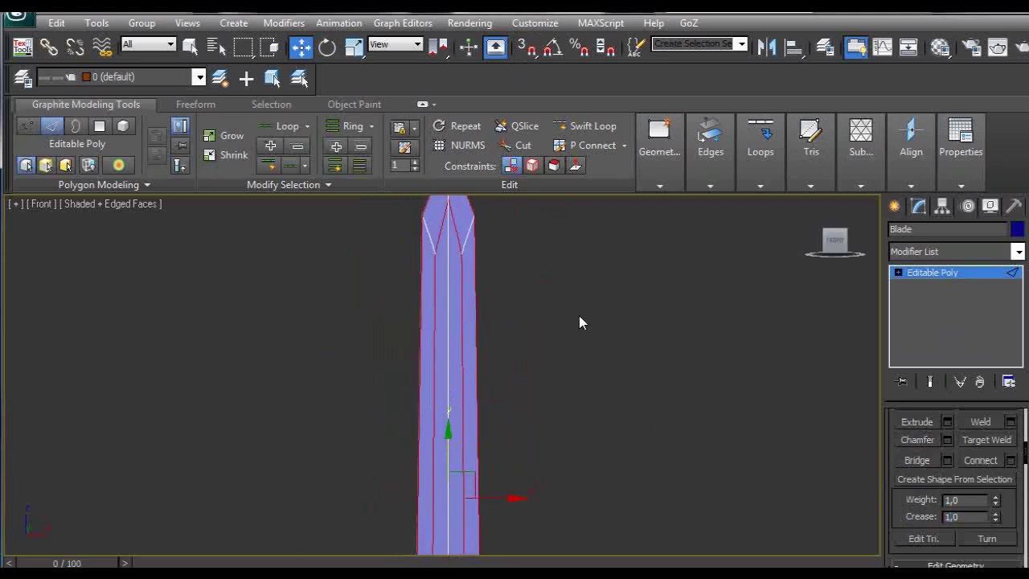
{"action": "scroll", "coordinate": [555, 331], "scroll_direction": "down", "scroll_amount": 4}
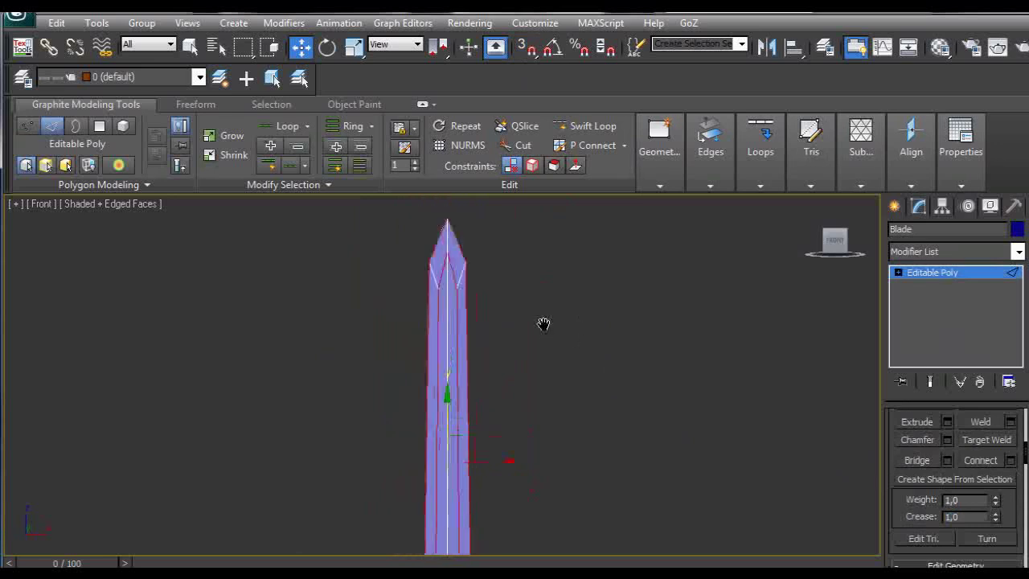
{"action": "left_click", "coordinate": [198, 78]}
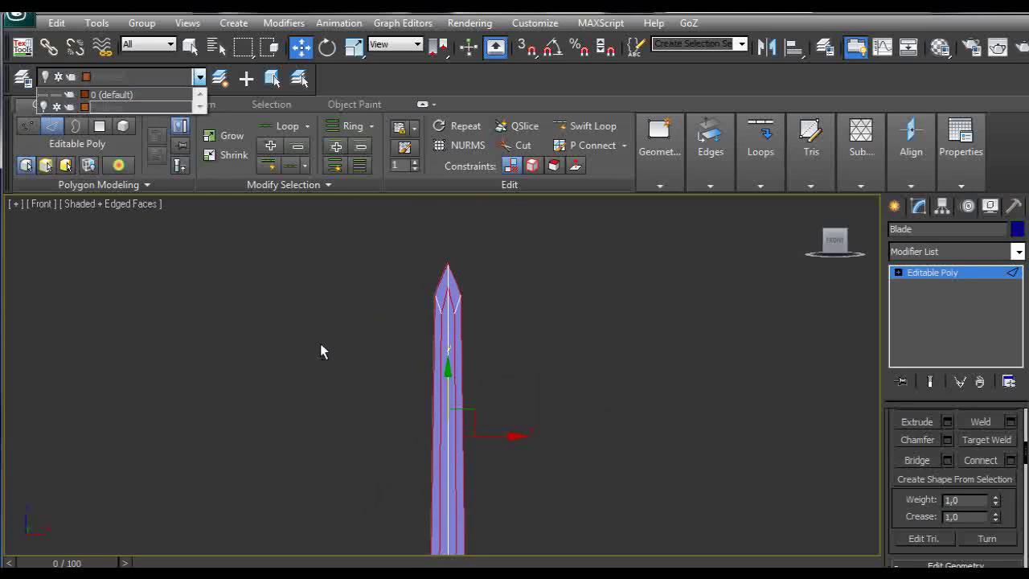
- Deselect the two inner lengthwise edges and move the remaining outer edges along Y to give the blade depth
{"action": "middle_click_drag", "start_coordinate": [320, 351], "coordinate": [389, 346], "text": "alt"}
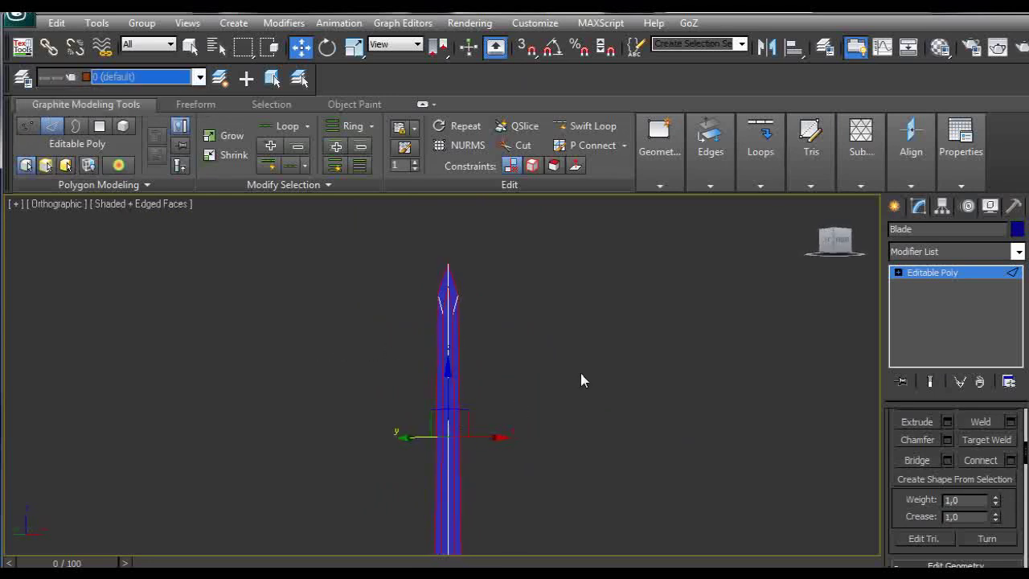
{"action": "mouse_move", "coordinate": [581, 374]}
{"action": "middle_mouse_down", "text": "alt"}
{"action": "mouse_move", "coordinate": [644, 384]}
{"action": "mouse_move", "coordinate": [624, 407]}
{"action": "mouse_move", "coordinate": [619, 391]}
{"action": "mouse_move", "coordinate": [592, 378]}
{"action": "middle_mouse_up", "text": "alt"}
{"action": "scroll", "coordinate": [631, 412], "scroll_direction": "up", "scroll_amount": 3}
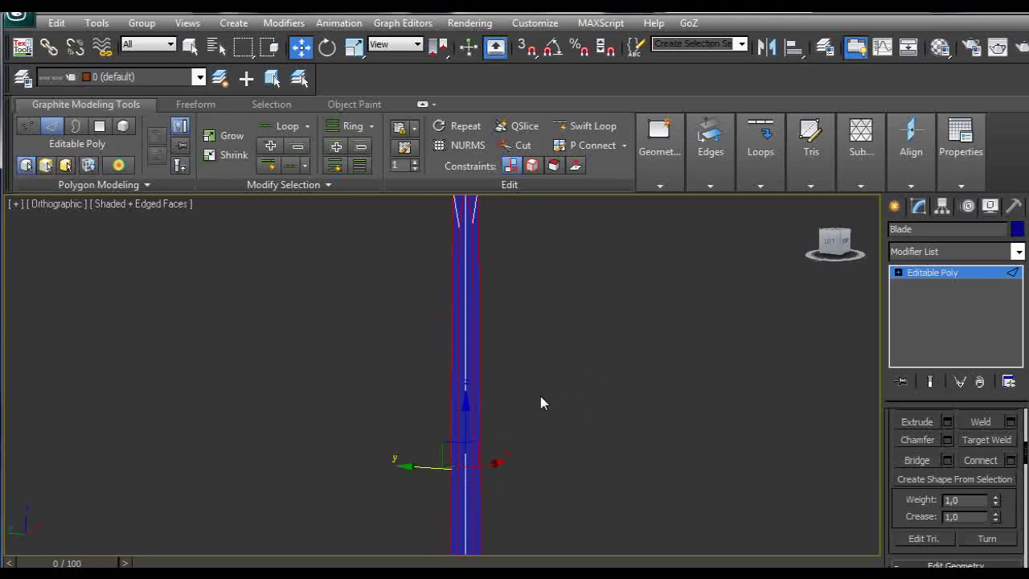
{"action": "middle_click_drag", "start_coordinate": [501, 349], "coordinate": [480, 394], "text": "alt"}
{"action": "double_click", "coordinate": [481, 365], "text": "alt"}
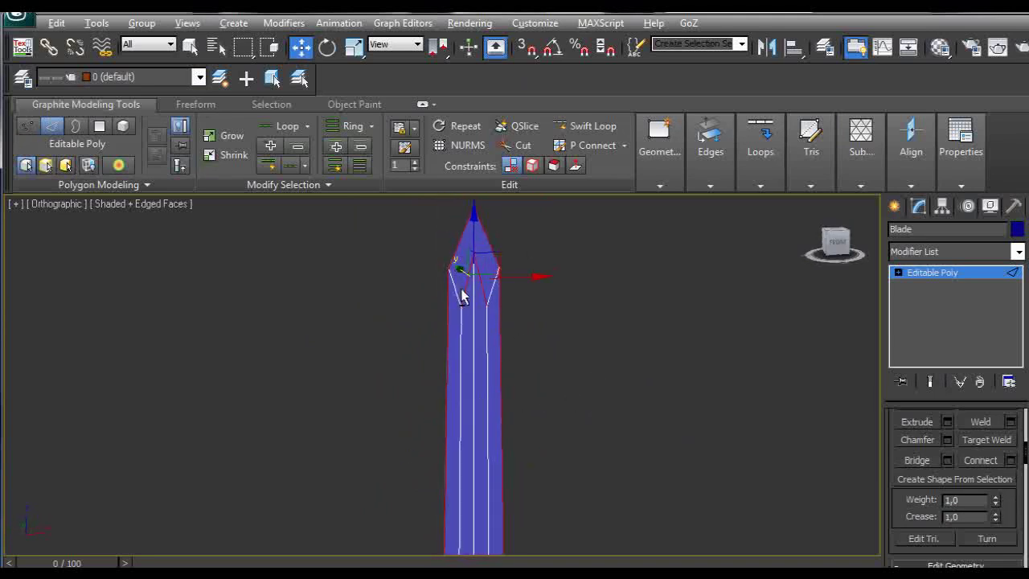
{"action": "middle_click_drag", "start_coordinate": [489, 308], "coordinate": [544, 475], "text": "alt"}
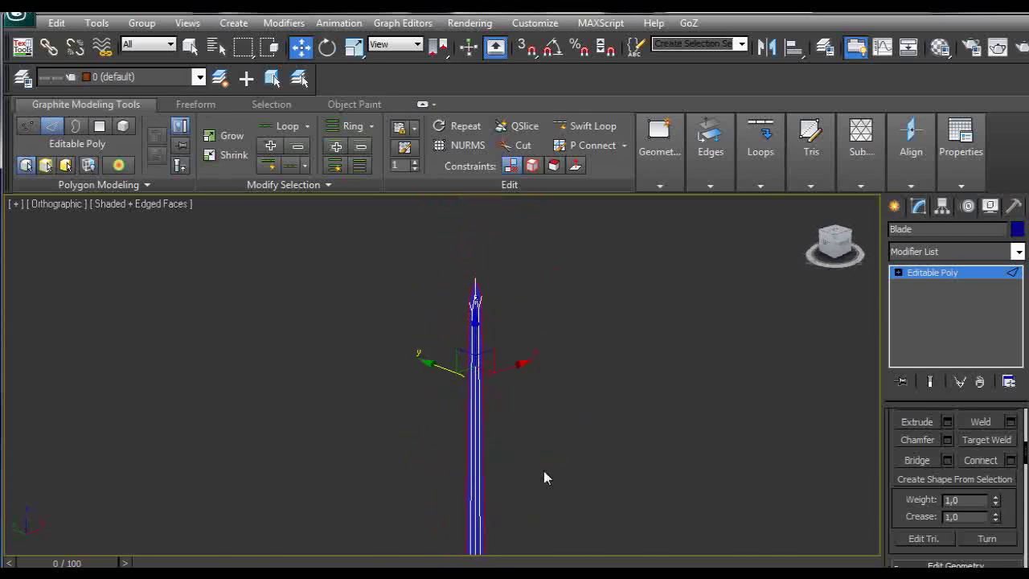
{"action": "left_click_drag", "start_coordinate": [436, 368], "coordinate": [431, 366]}
{"action": "middle_click_drag", "start_coordinate": [432, 366], "coordinate": [563, 446], "text": "alt"}
{"action": "middle_click_drag", "start_coordinate": [675, 376], "coordinate": [518, 295], "text": "alt"}
- Add a Symmetry modifier to the Blade with mirror axis Z and collapse it into the editable poly
{"action": "left_click", "coordinate": [939, 252]}
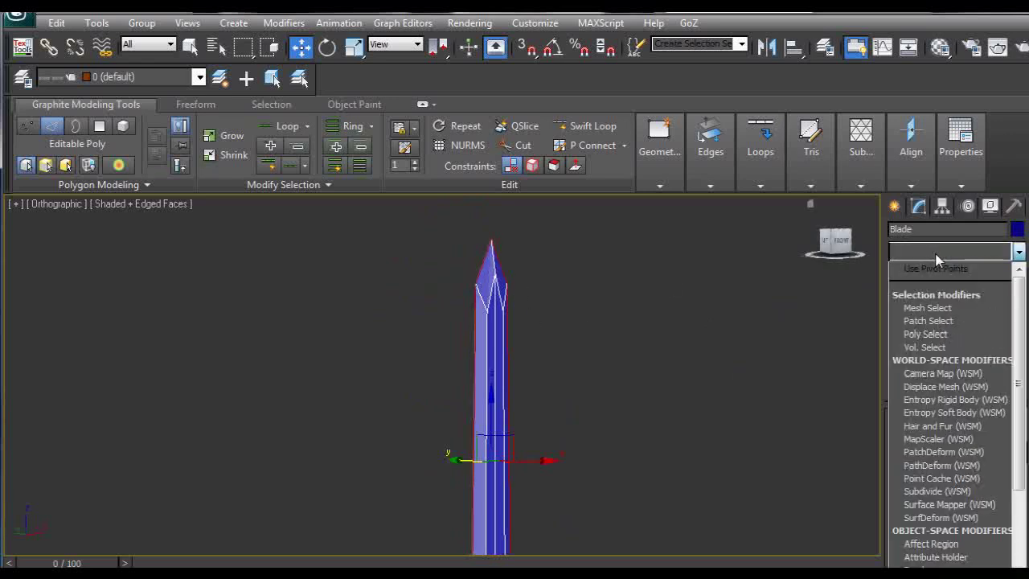
{"action": "type", "text": "sy"}
{"action": "key", "text": "Return"}
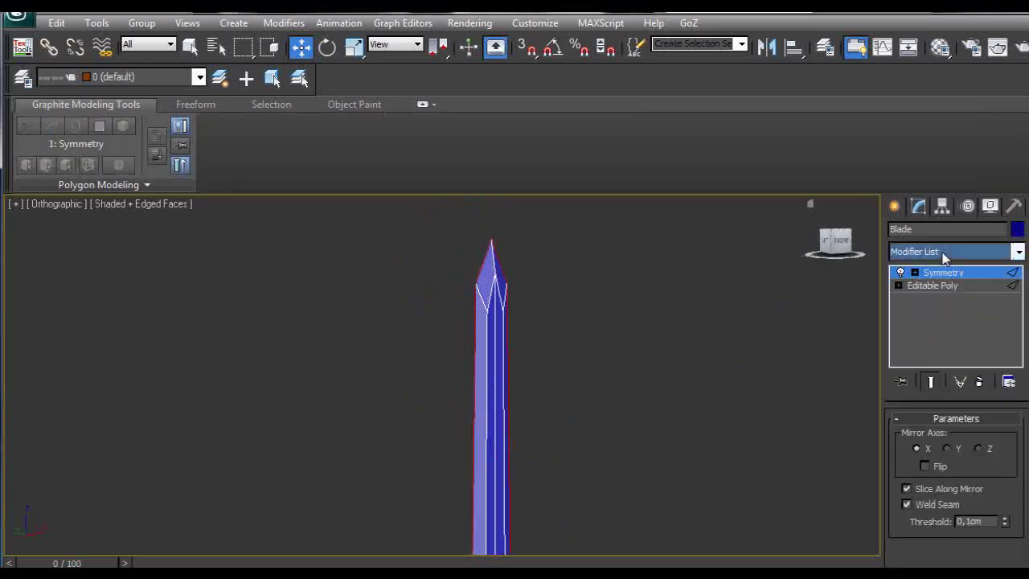
{"action": "left_click", "coordinate": [978, 448]}
{"action": "middle_click_drag", "start_coordinate": [448, 368], "coordinate": [581, 365], "text": "alt"}
{"action": "right_click", "coordinate": [968, 275]}
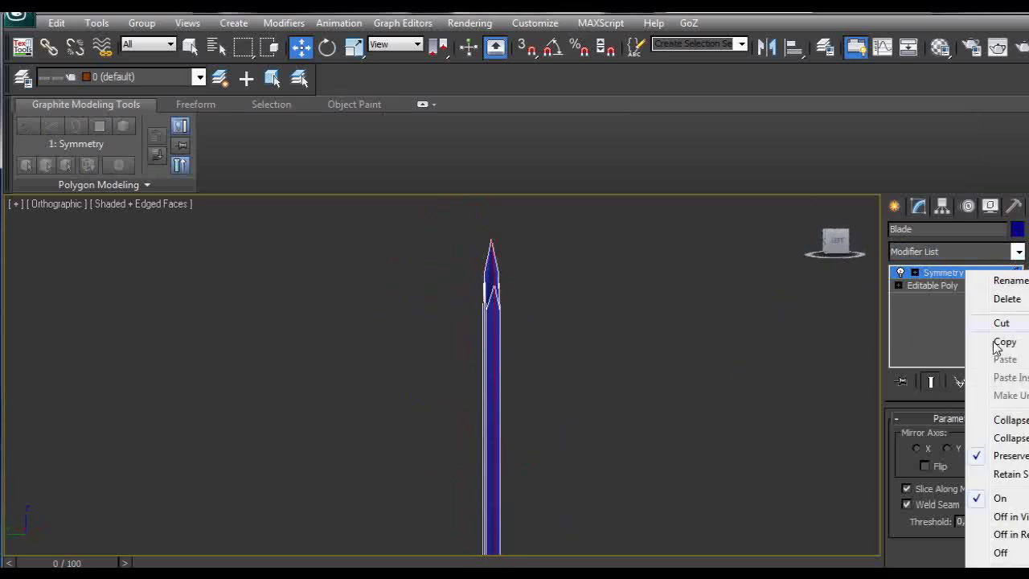
{"action": "left_click", "coordinate": [1003, 419]}
- Turn on NURMS smoothing for the mirrored blade and inspect its tip
{"action": "middle_click_drag", "start_coordinate": [652, 361], "coordinate": [535, 256], "text": "alt"}
{"action": "scroll", "coordinate": [545, 310], "scroll_direction": "down", "scroll_amount": 2}
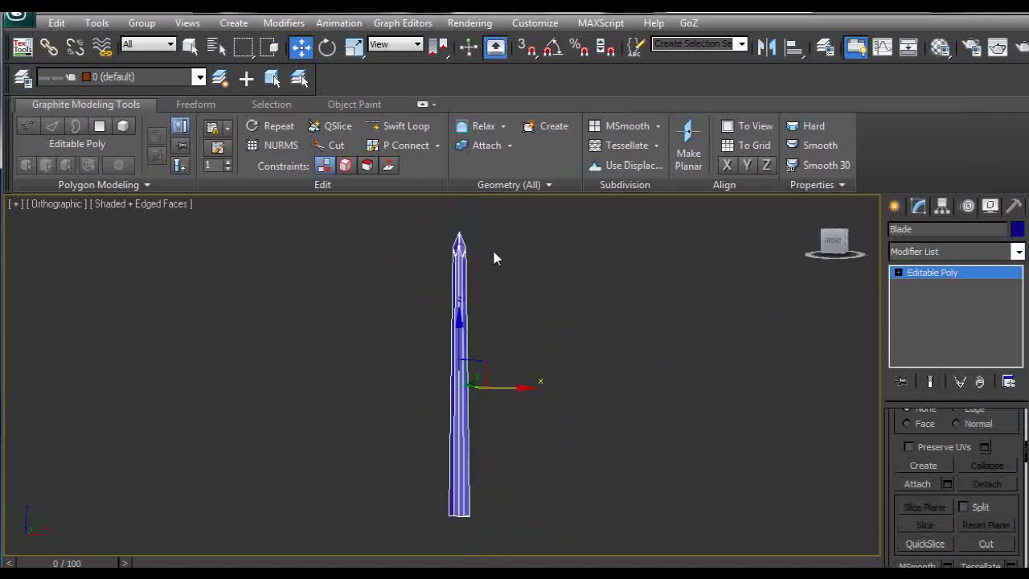
{"action": "key", "text": "q"}
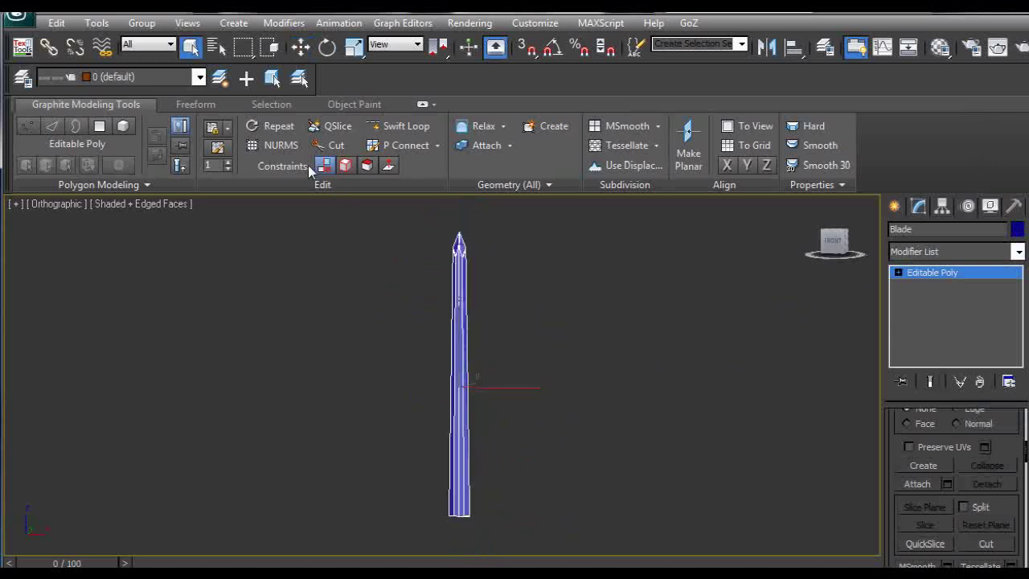
{"action": "left_click", "coordinate": [276, 145]}
{"action": "scroll", "coordinate": [512, 361], "scroll_direction": "up", "scroll_amount": 4}
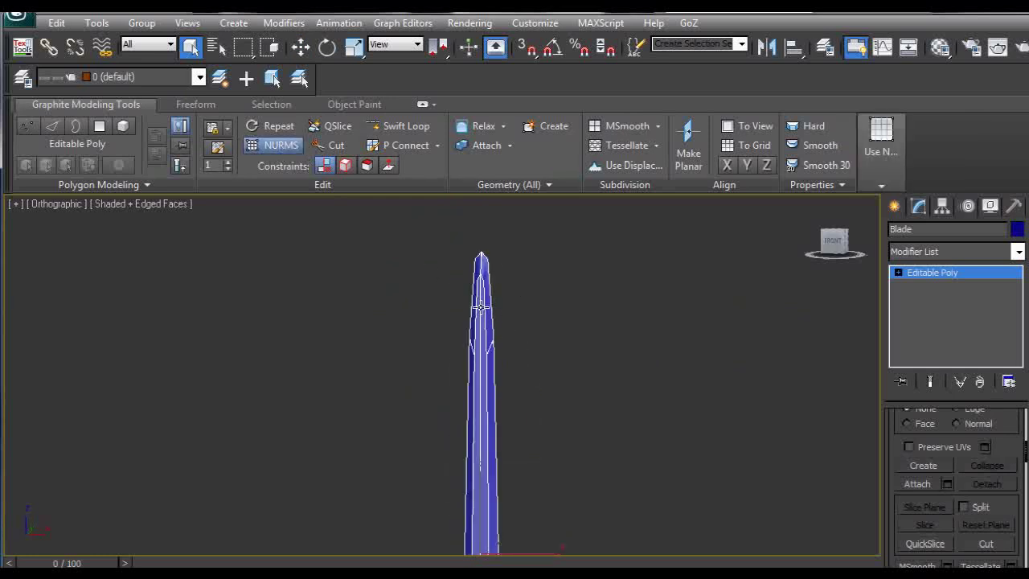
- Increase the NURMS iterations for the blade, deselect it and hide the edged faces display
{"action": "left_click", "coordinate": [897, 183]}
{"action": "left_click", "coordinate": [964, 200]}
{"action": "left_click", "coordinate": [965, 200]}
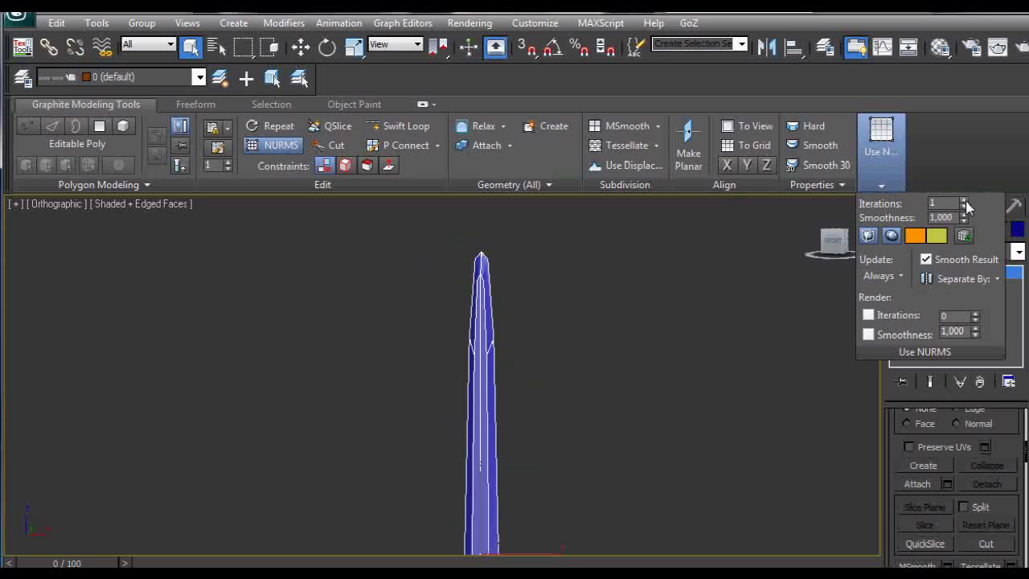
{"action": "left_click", "coordinate": [614, 319]}
{"action": "key", "text": "F4"}
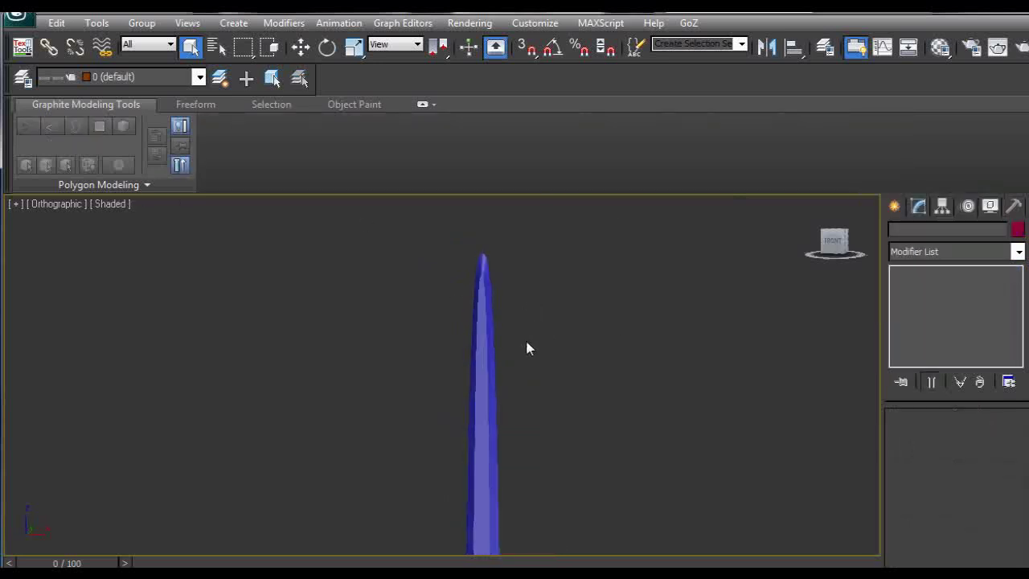
- Switch to the Perspective view and inspect the smoothed blade from its tip and side
{"action": "mouse_move", "coordinate": [526, 340]}
{"action": "middle_mouse_down", "text": "alt"}
{"action": "mouse_move", "coordinate": [512, 334]}
{"action": "mouse_move", "coordinate": [539, 328]}
{"action": "middle_mouse_up", "text": "alt"}
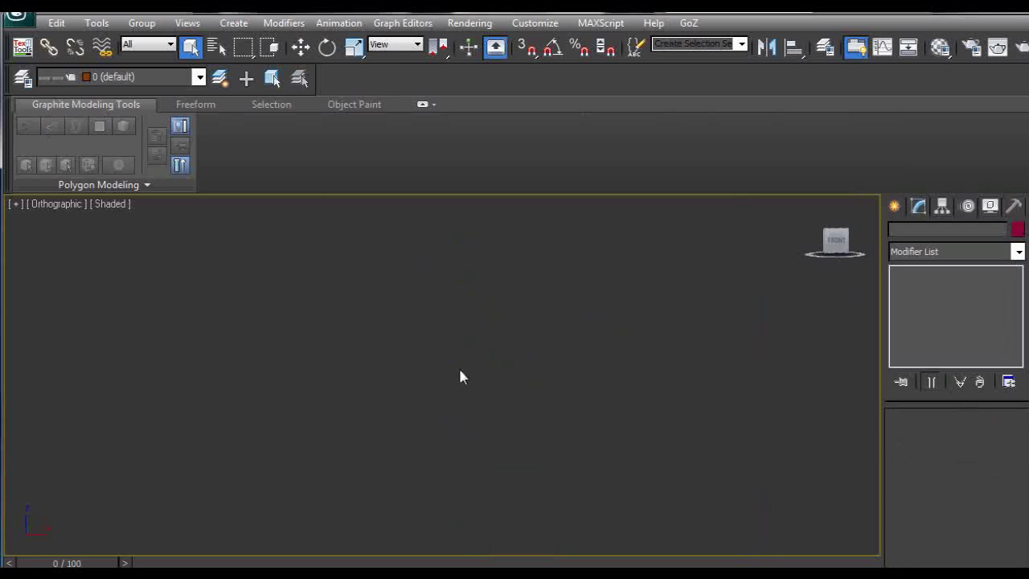
{"action": "key", "text": "p"}
{"action": "middle_click_drag", "start_coordinate": [455, 367], "coordinate": [464, 365], "text": "alt"}
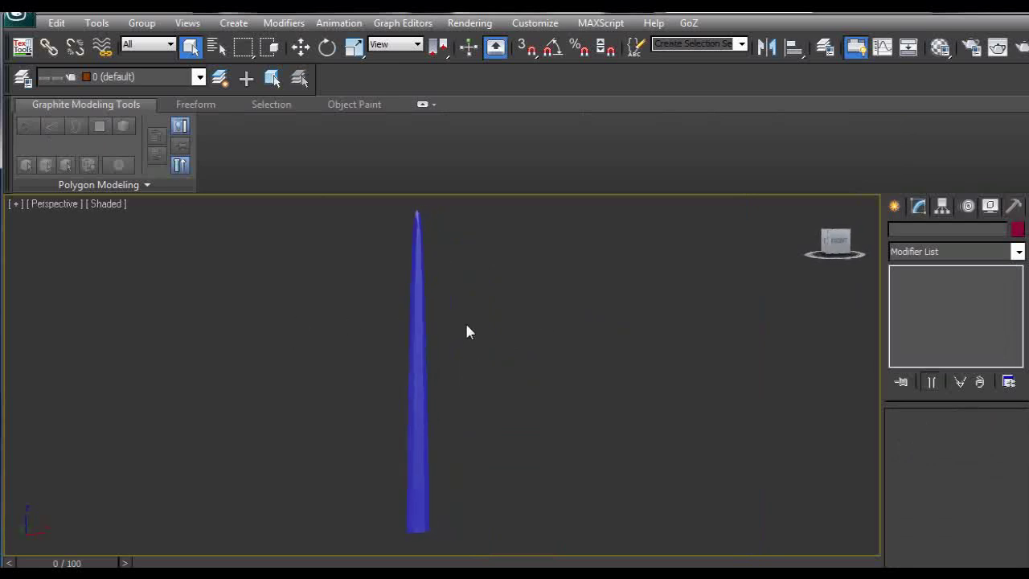
{"action": "middle_click_drag", "start_coordinate": [465, 325], "coordinate": [460, 388]}
{"action": "scroll", "coordinate": [463, 388], "scroll_direction": "up", "scroll_amount": 3}
{"action": "middle_click_drag", "start_coordinate": [403, 316], "coordinate": [409, 367], "text": "alt"}
{"action": "left_click", "coordinate": [400, 327]}
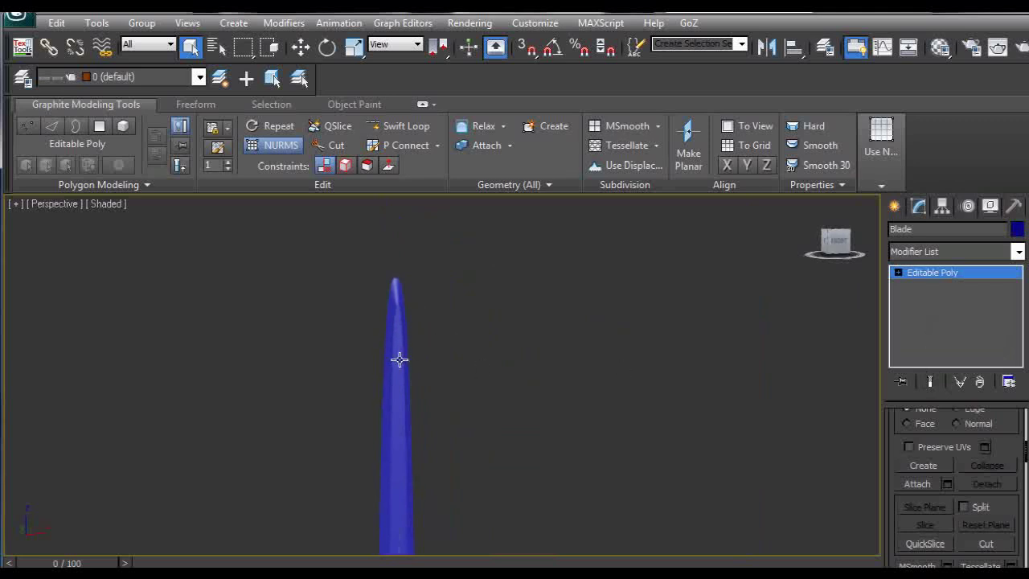
{"action": "middle_click_drag", "start_coordinate": [399, 361], "coordinate": [495, 294], "text": "alt"}
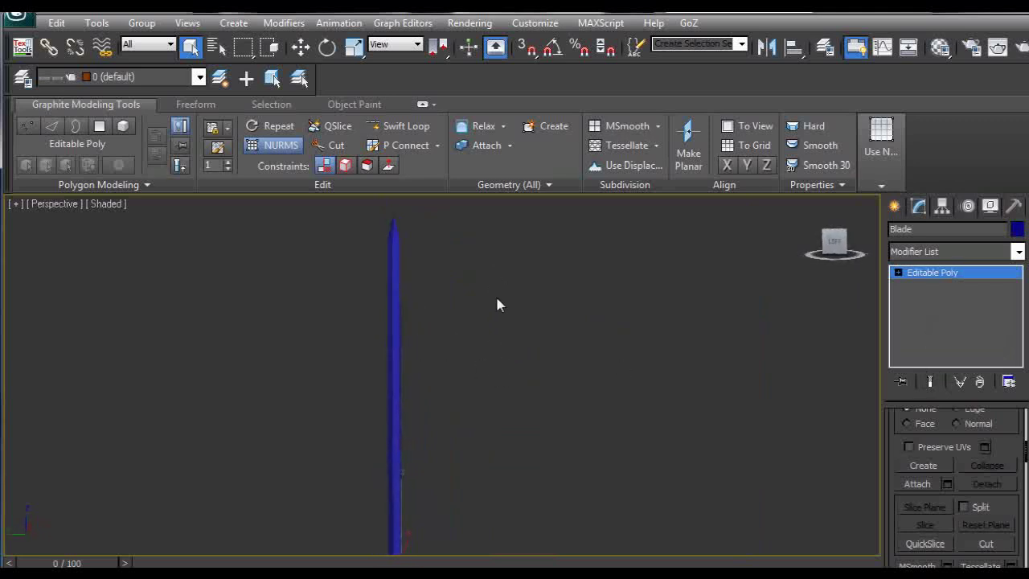
- Scale the blade down along the Y axis to make it thinner
{"action": "key", "text": "r"}
{"action": "middle_click_drag", "start_coordinate": [493, 372], "coordinate": [512, 334]}
{"action": "scroll", "coordinate": [512, 334], "scroll_direction": "down", "scroll_amount": 2}
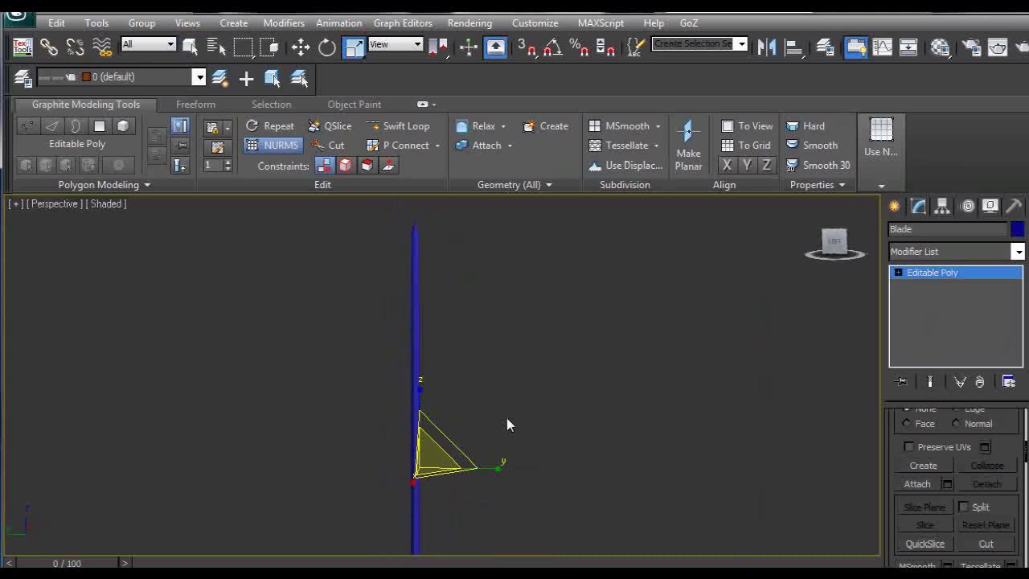
{"action": "left_click_drag", "start_coordinate": [501, 467], "coordinate": [467, 467]}
{"action": "middle_click_drag", "start_coordinate": [477, 338], "coordinate": [502, 423]}
{"action": "scroll", "coordinate": [501, 424], "scroll_direction": "up", "scroll_amount": 2}
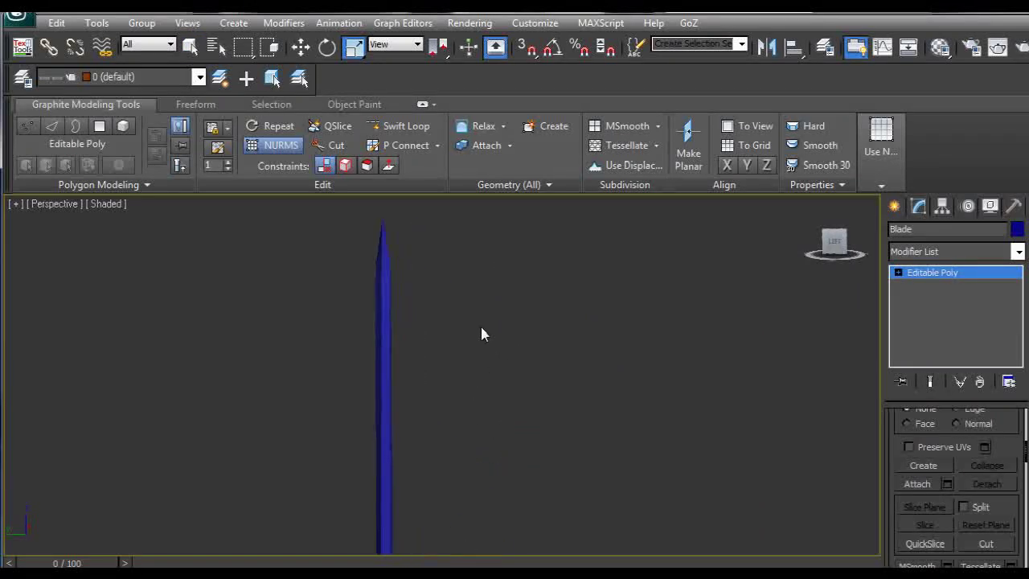
- Compare the blade's shape with NURMS smoothing off and on, examining it from the front and side
{"action": "middle_click_drag", "start_coordinate": [480, 328], "coordinate": [363, 331], "text": "alt"}
{"action": "scroll", "coordinate": [371, 325], "scroll_direction": "down", "scroll_amount": 3}
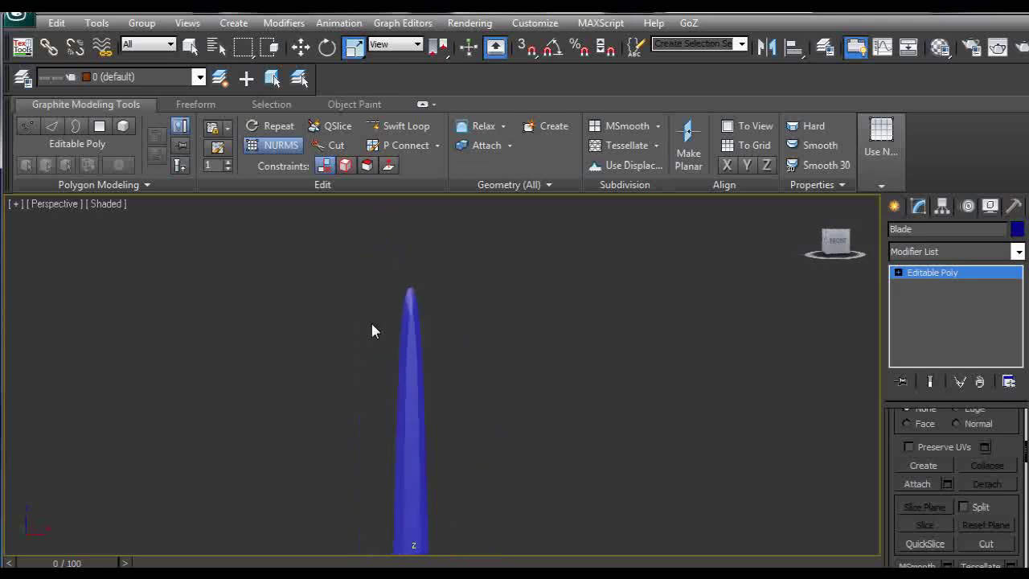
{"action": "middle_click_drag", "start_coordinate": [394, 364], "coordinate": [373, 300]}
{"action": "left_click", "coordinate": [276, 145]}
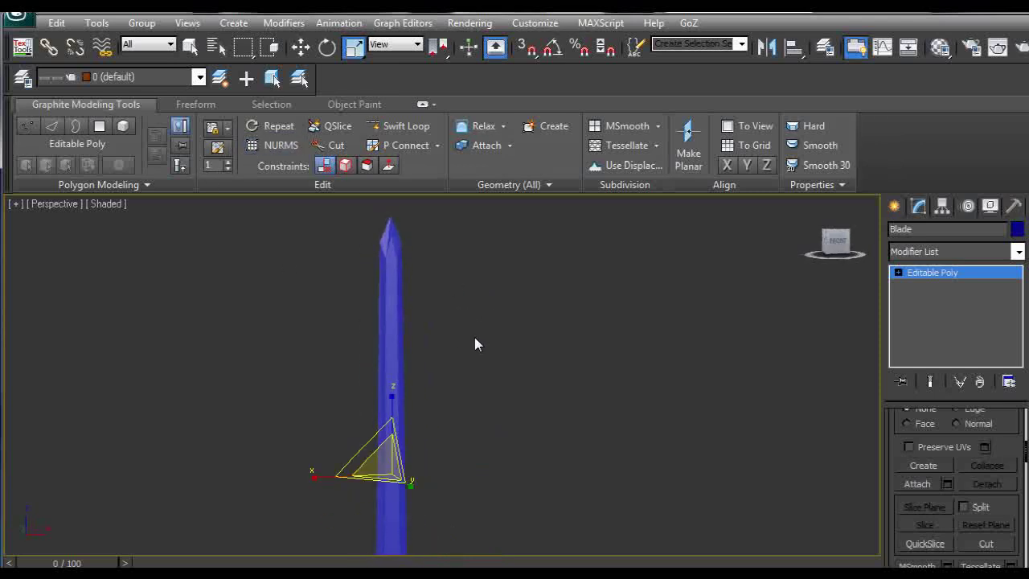
{"action": "middle_click_drag", "start_coordinate": [476, 344], "coordinate": [511, 273]}
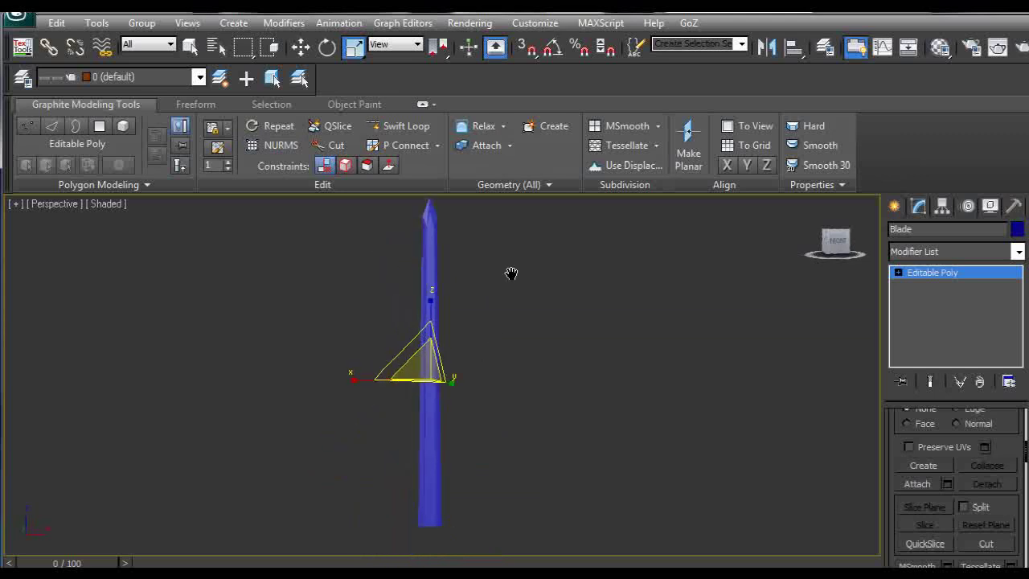
{"action": "left_click", "coordinate": [280, 147]}
{"action": "scroll", "coordinate": [450, 317], "scroll_direction": "up", "scroll_amount": 2}
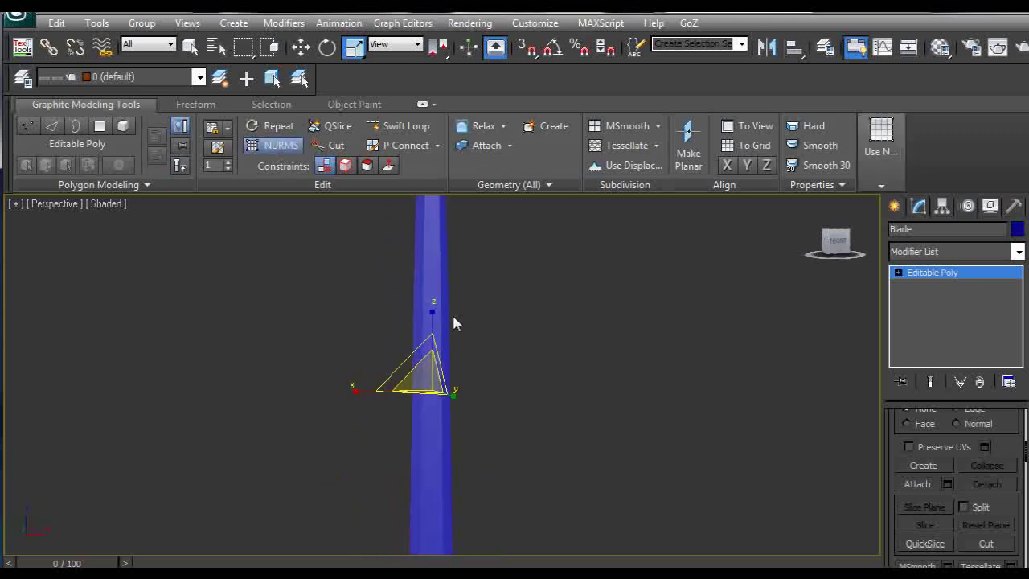
{"action": "middle_click_drag", "start_coordinate": [454, 323], "coordinate": [528, 469], "text": "alt"}
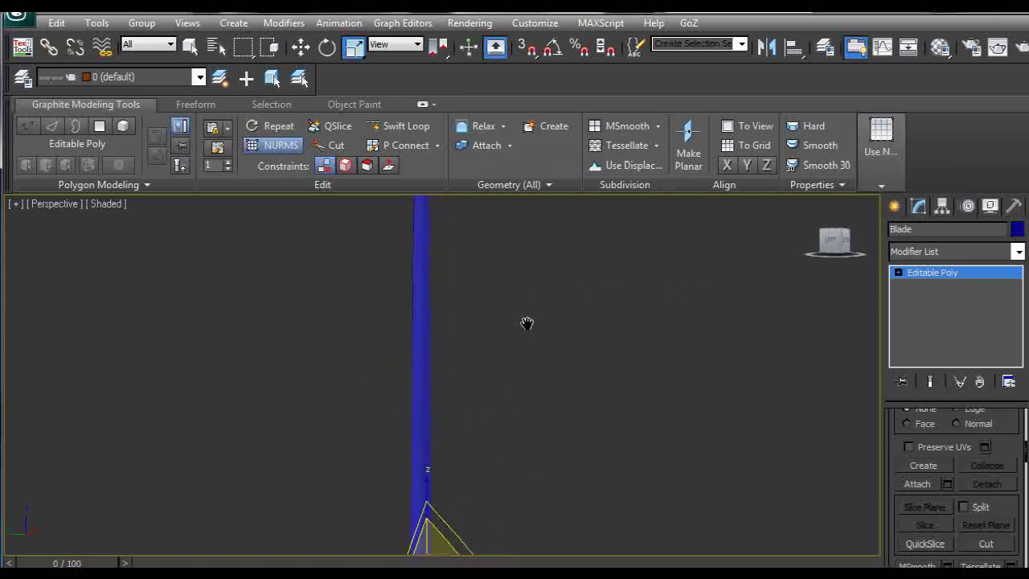
{"action": "mouse_move", "coordinate": [527, 324]}
{"action": "middle_mouse_down"}
{"action": "mouse_move", "coordinate": [525, 427]}
{"action": "mouse_move", "coordinate": [500, 367]}
{"action": "mouse_move", "coordinate": [188, 356]}
{"action": "mouse_move", "coordinate": [371, 360]}
{"action": "mouse_move", "coordinate": [424, 333]}
{"action": "mouse_move", "coordinate": [244, 334]}
{"action": "mouse_move", "coordinate": [447, 342]}
{"action": "middle_mouse_up"}
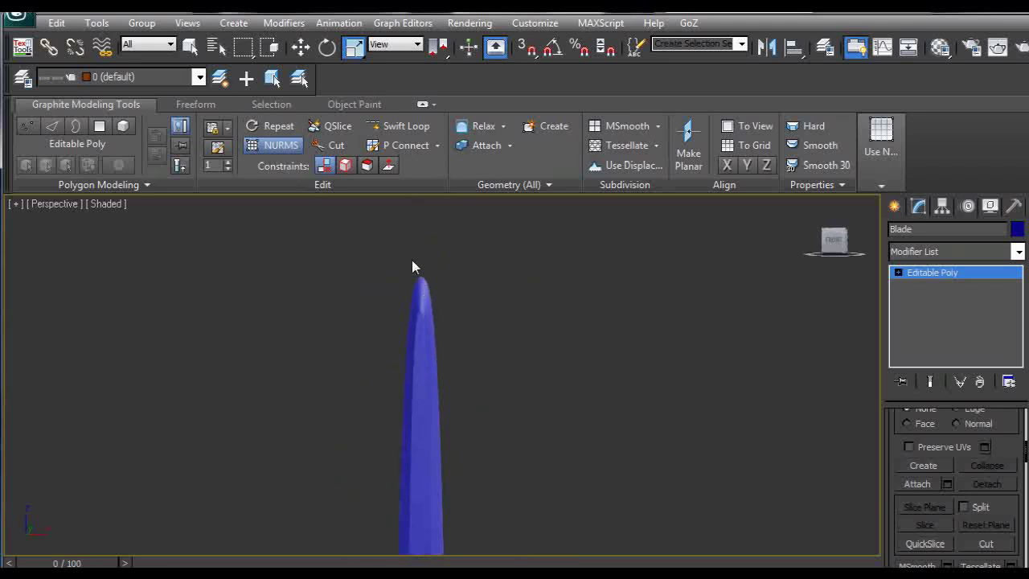
- Turn off NURMS smoothing for the blade and show edged faces around its tip
{"action": "left_click", "coordinate": [276, 147]}
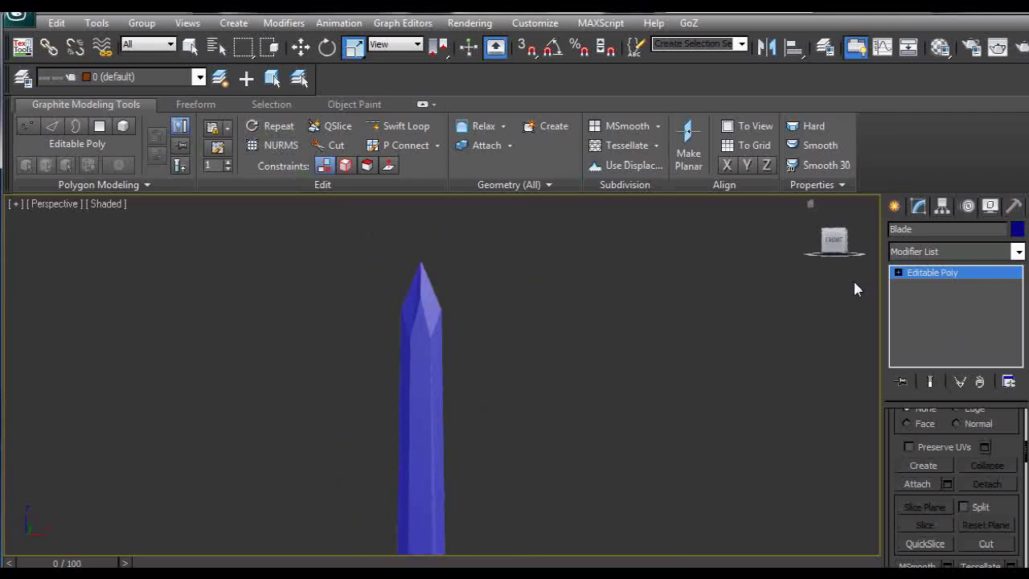
{"action": "key", "text": "F4"}
{"action": "scroll", "coordinate": [503, 322], "scroll_direction": "up", "scroll_amount": 3}
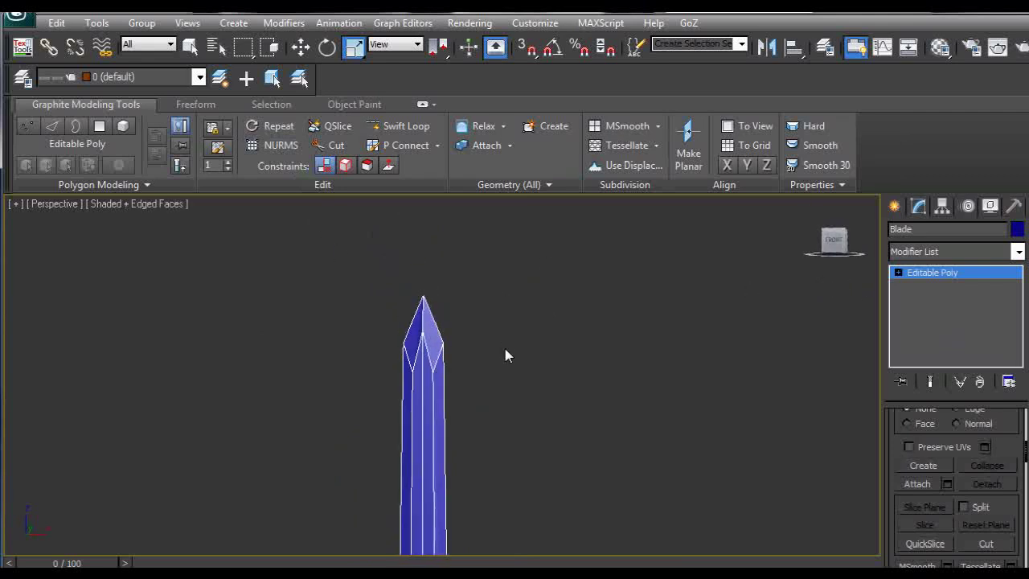
{"action": "middle_click_drag", "start_coordinate": [479, 278], "coordinate": [487, 388]}
{"action": "scroll", "coordinate": [472, 374], "scroll_direction": "up", "scroll_amount": 2}
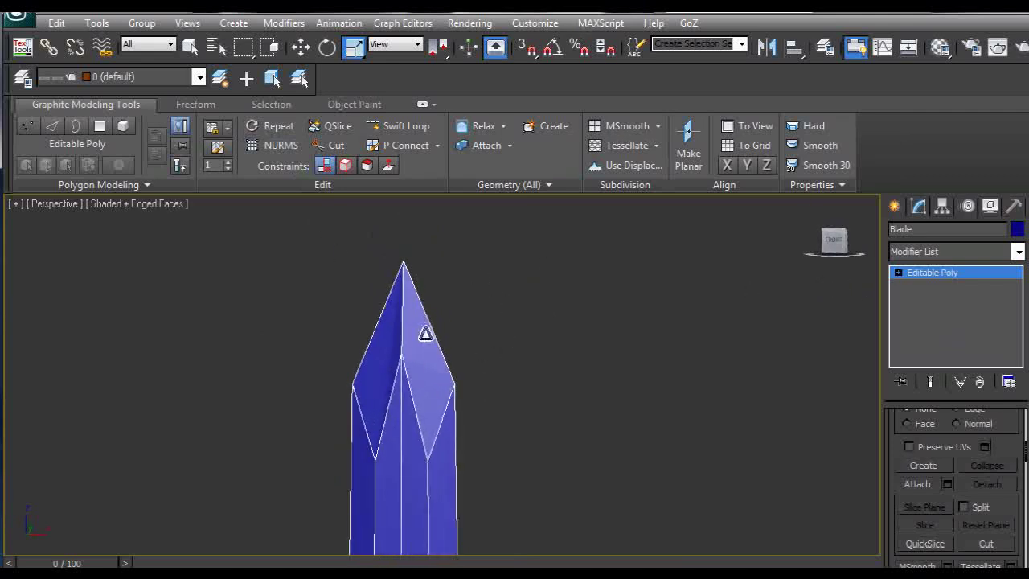
- Select the short central ridge edges at the blade's tip and raise their crease value
{"action": "key", "text": "2"}
{"action": "left_click", "coordinate": [395, 340]}
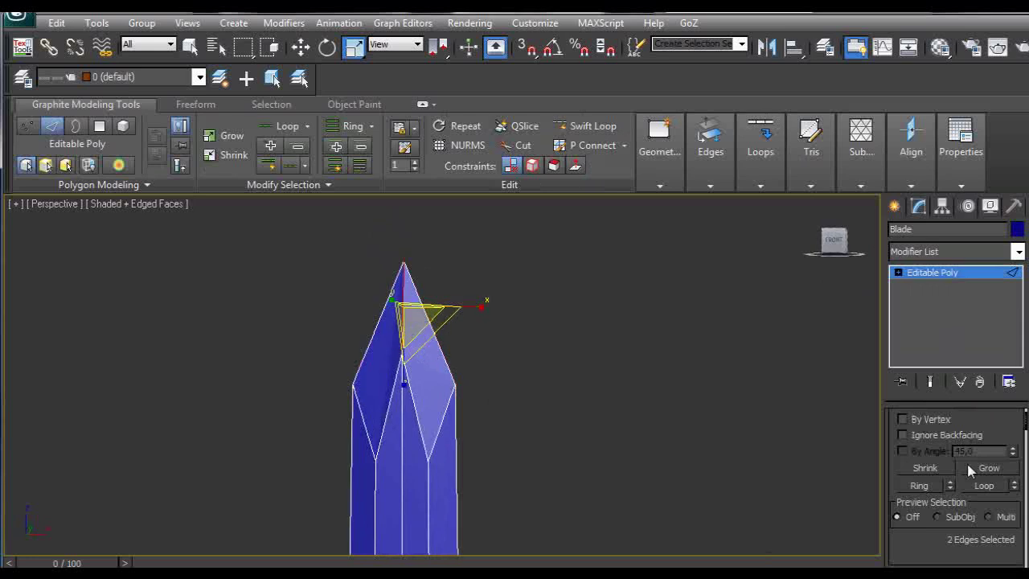
{"action": "left_click_drag", "start_coordinate": [1026, 428], "coordinate": [1026, 456]}
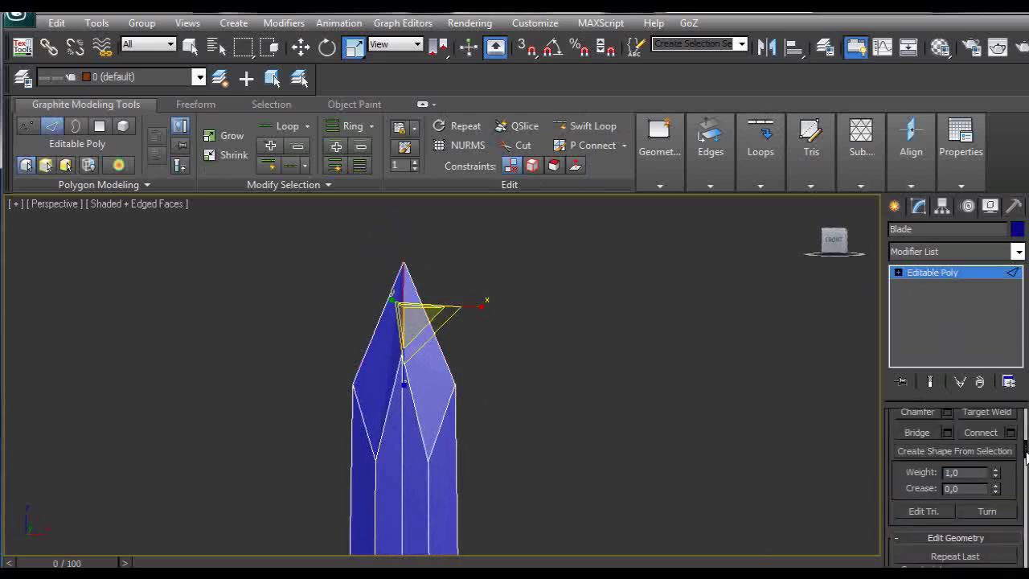
{"action": "left_click", "coordinate": [951, 488]}
{"action": "left_click", "coordinate": [922, 273]}
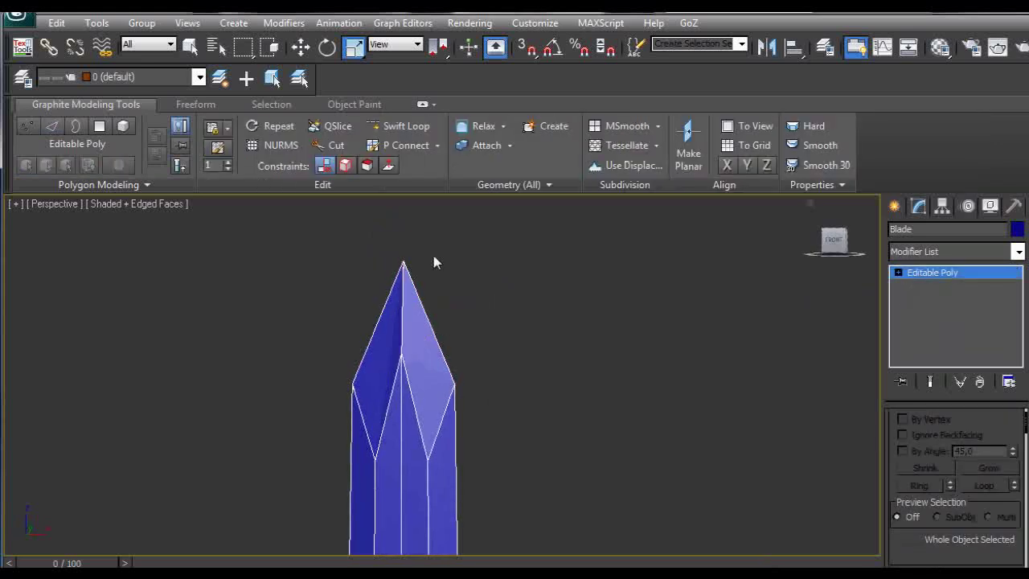
- Turn NURMS smoothing back on, hide the edged faces and inspect the creased tip and whole blade
{"action": "left_click", "coordinate": [276, 144]}
{"action": "left_click", "coordinate": [519, 301]}
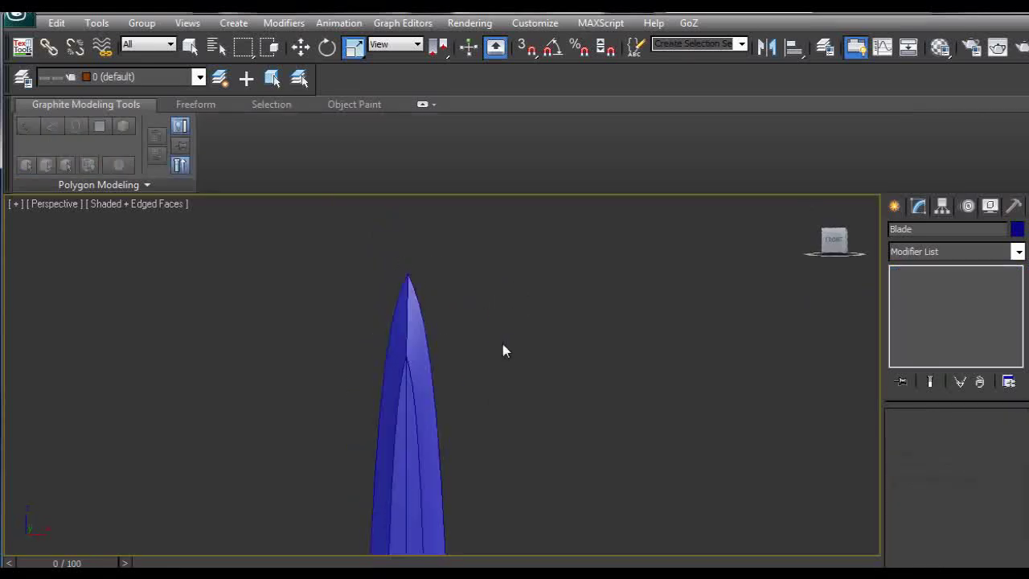
{"action": "key", "text": "F4"}
{"action": "middle_click_drag", "start_coordinate": [472, 347], "coordinate": [449, 365], "text": "alt"}
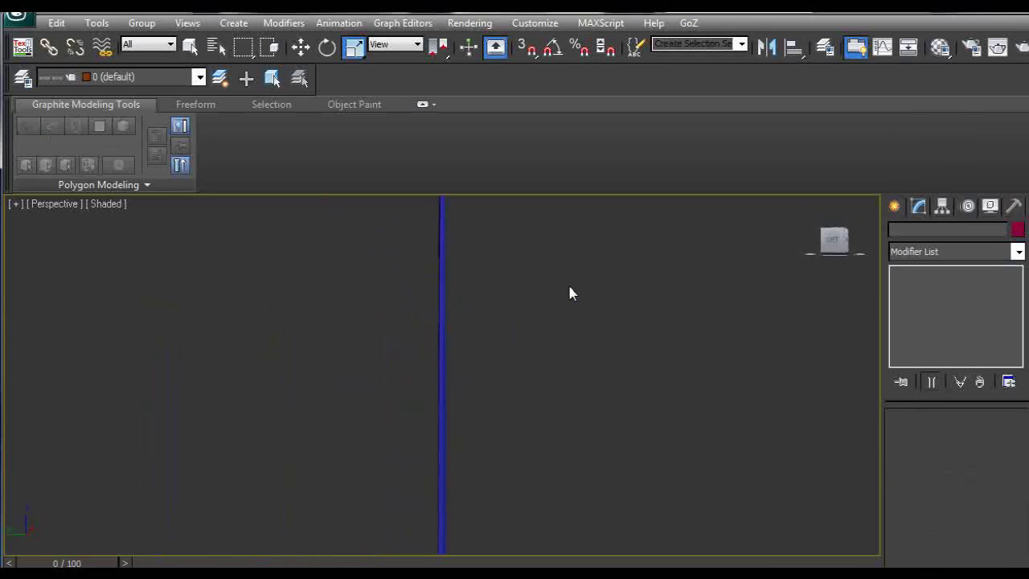
{"action": "middle_click_drag", "start_coordinate": [569, 292], "coordinate": [504, 227], "text": "alt"}
{"action": "scroll", "coordinate": [536, 354], "scroll_direction": "down", "scroll_amount": 3}
{"action": "middle_click_drag", "start_coordinate": [502, 303], "coordinate": [514, 312], "text": "alt"}
{"action": "middle_click_drag", "start_coordinate": [502, 264], "coordinate": [467, 329]}
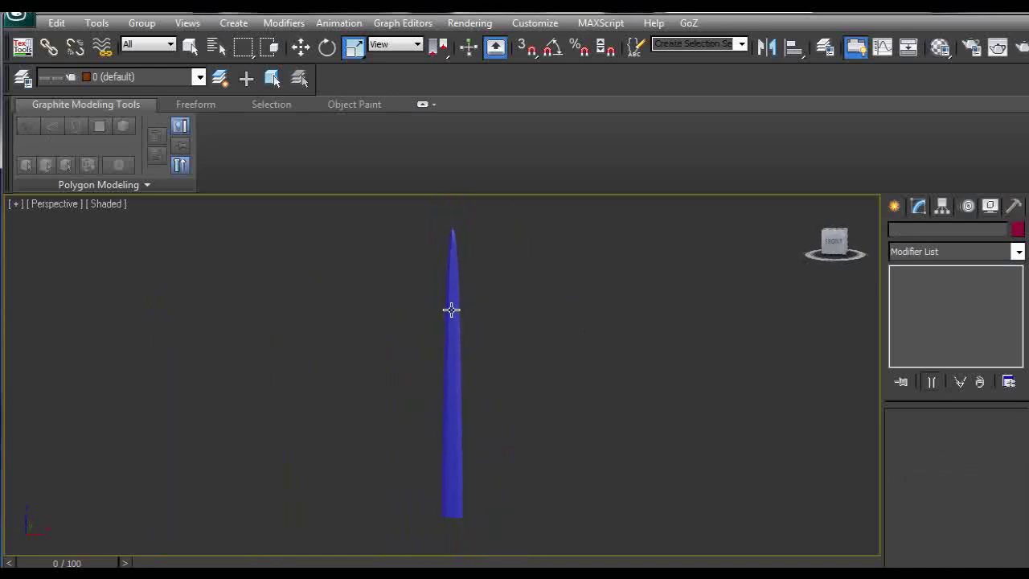
- Select the whole blade and activate the Move tool
{"action": "left_click", "coordinate": [451, 310]}
{"action": "key", "text": "w"}
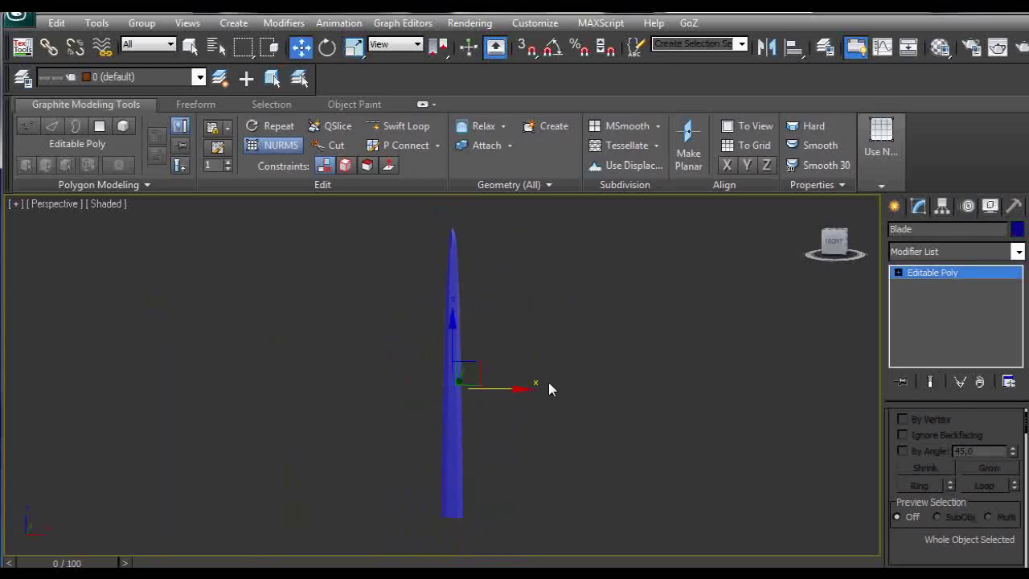